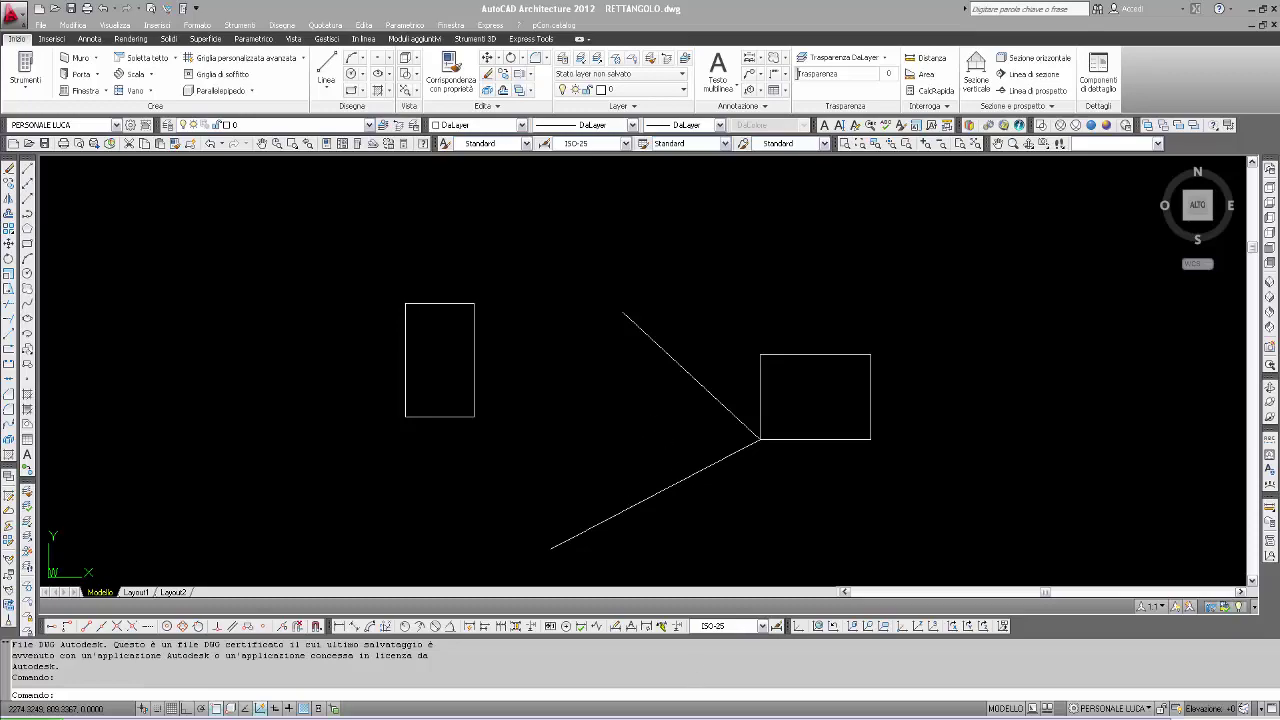
Switch to Adobe Reader and review the rectangle command diagrams for the Area and Quote options.
key(alt+Tab)
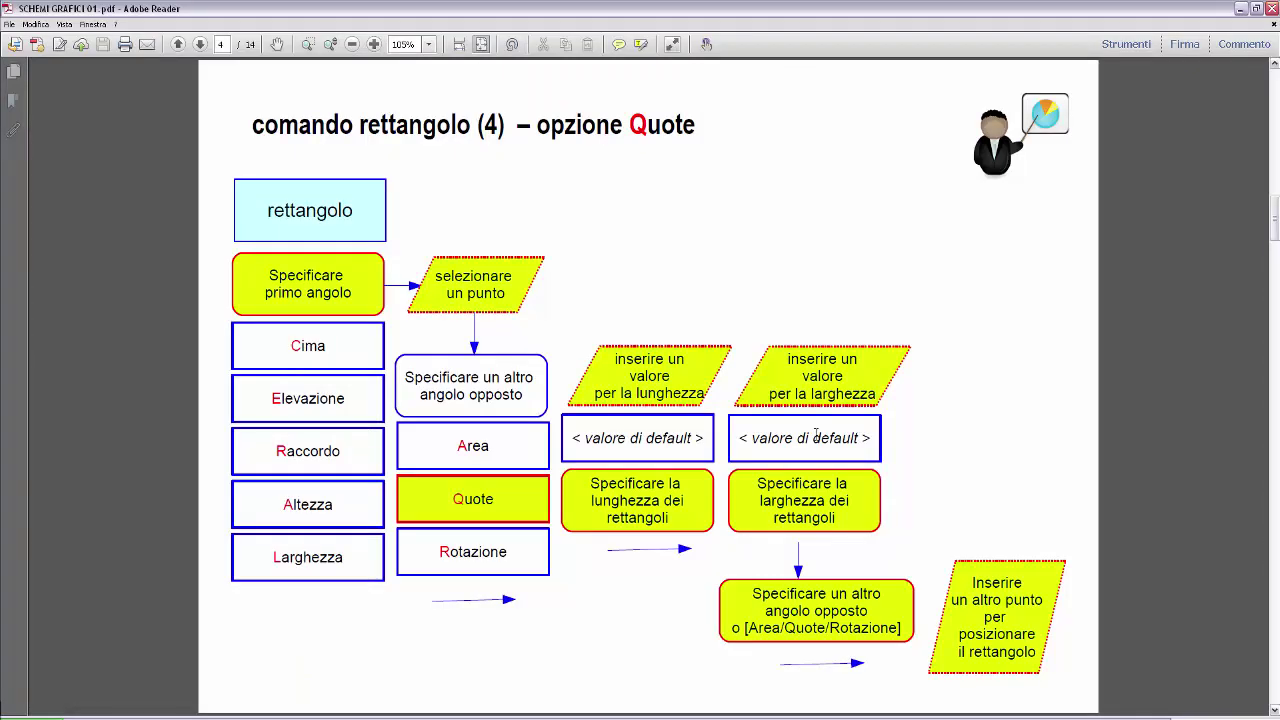
scroll(809, 432, up, 1)
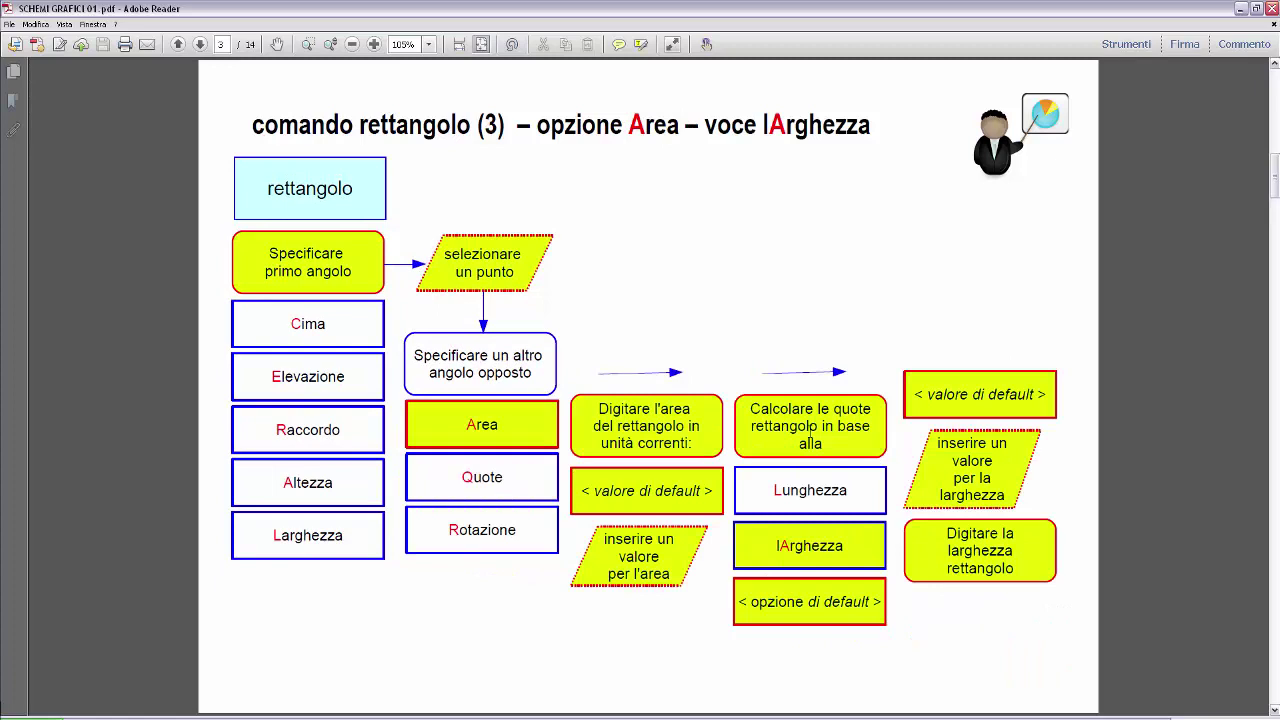
scroll(809, 432, down, 1)
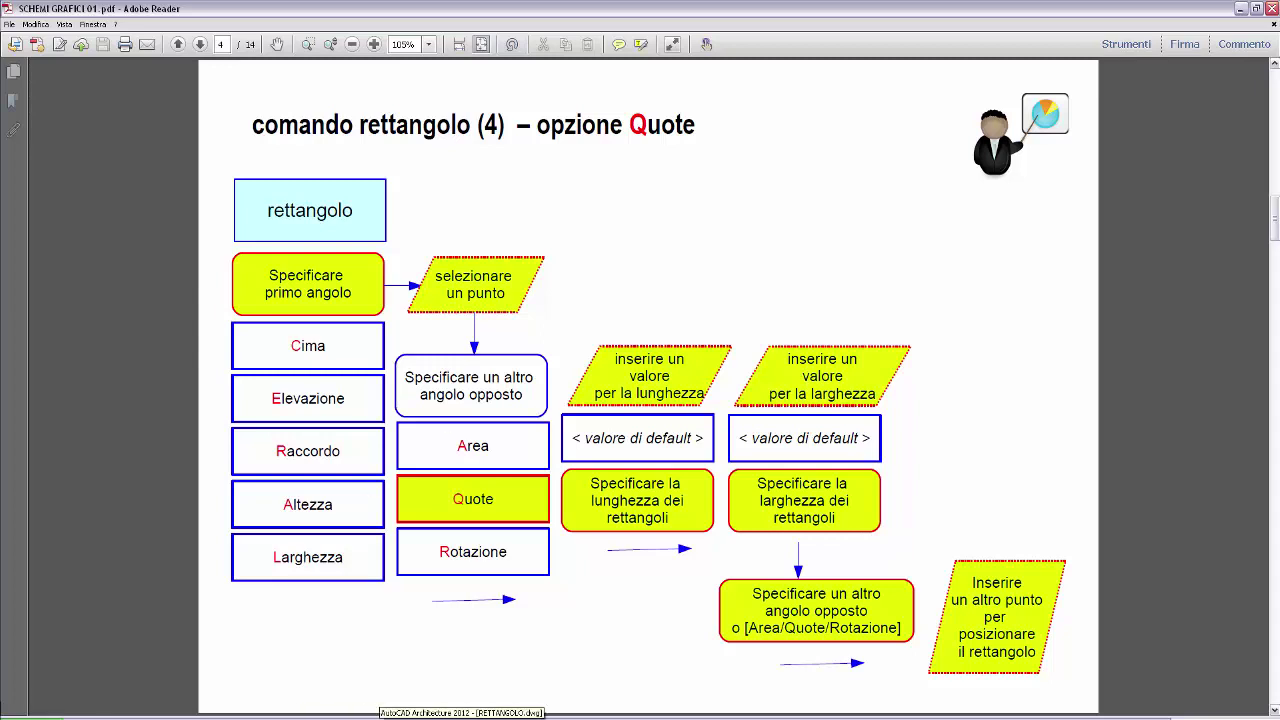
Switch back to AutoCAD and erase both existing rectangles, leaving the two angled lines.
click(462, 716)
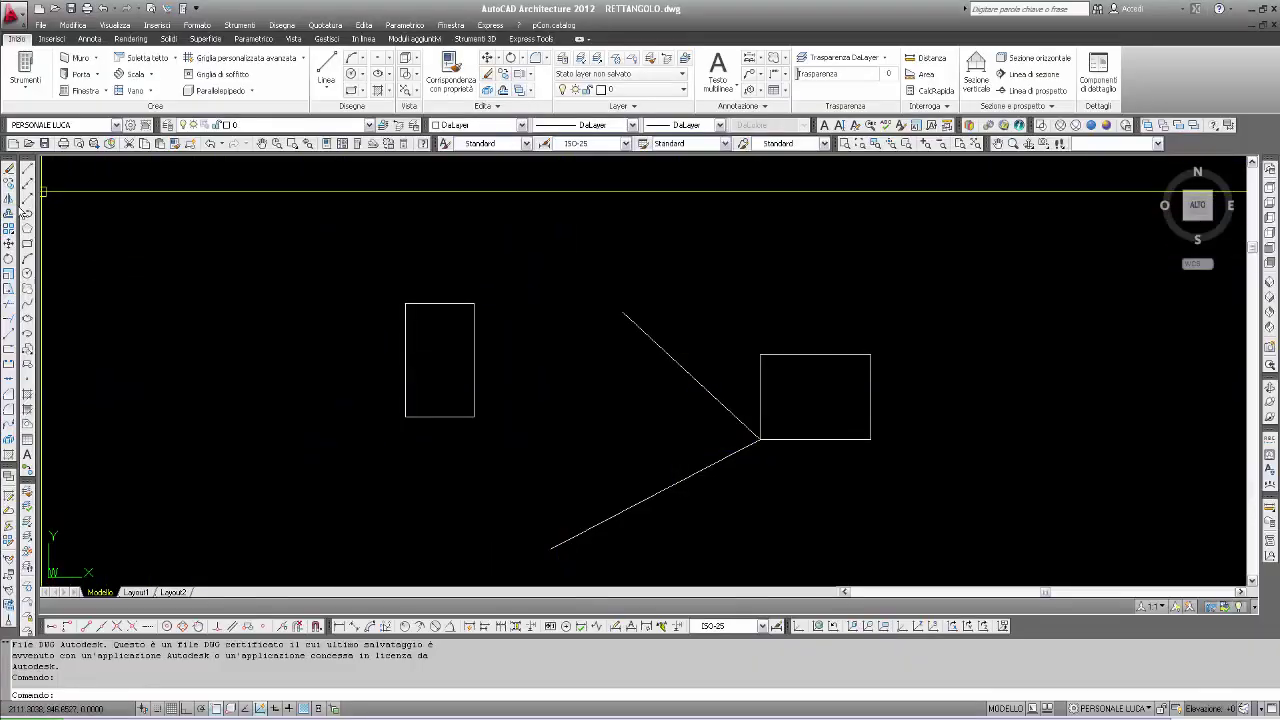
click(9, 169)
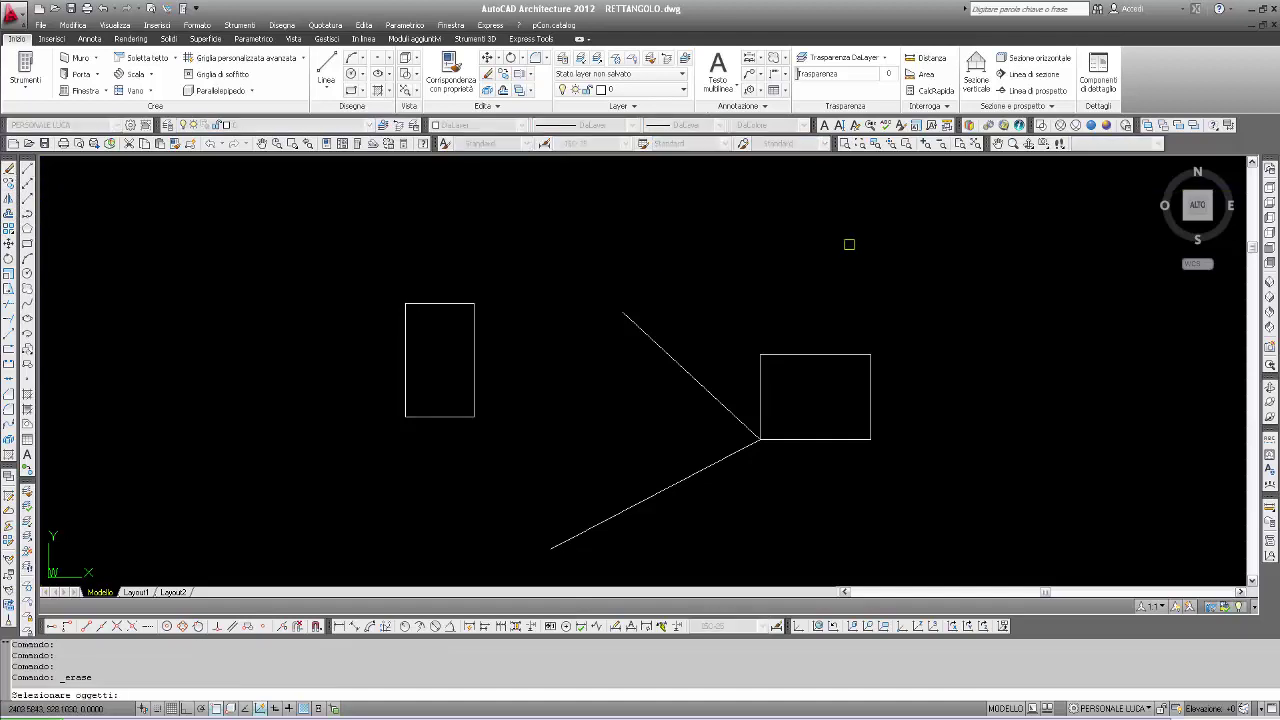
click(826, 355)
click(466, 306)
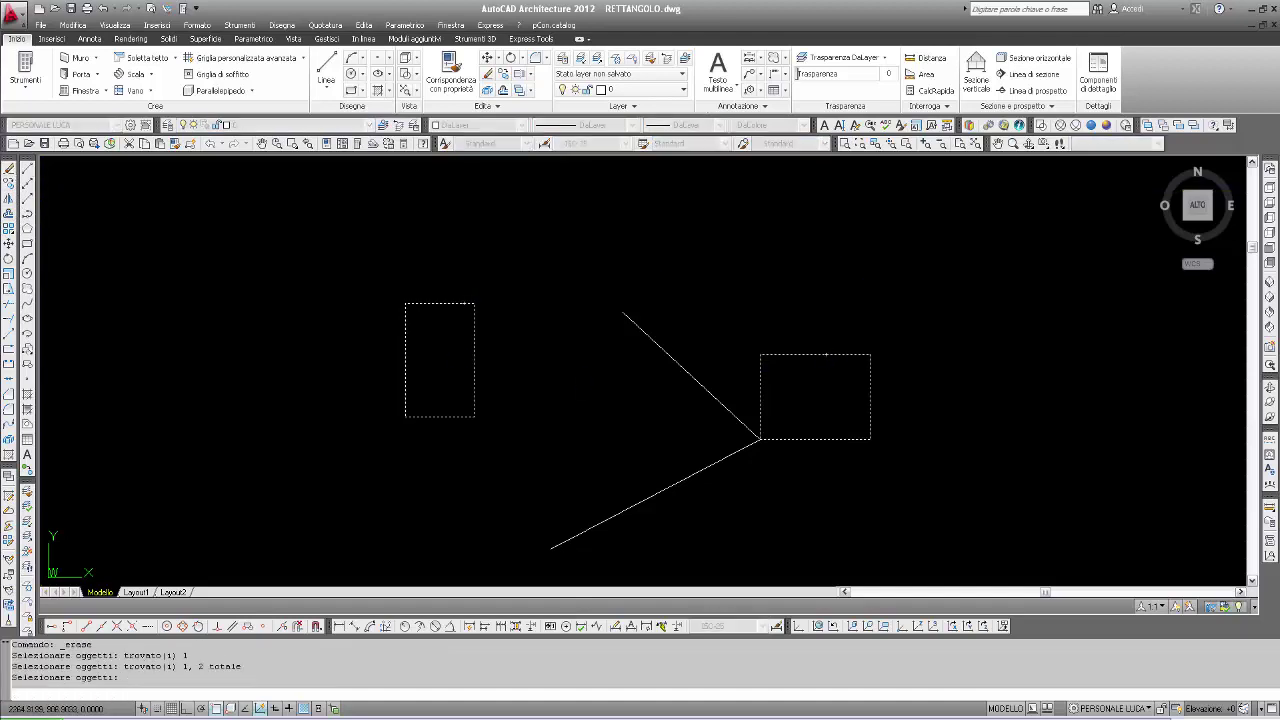
key(Return)
Draw a rectangle 60 long and 40 wide with the Quote option, from the lines' shared endpoint toward the upper right.
middle_drag(537, 371, 339, 314)
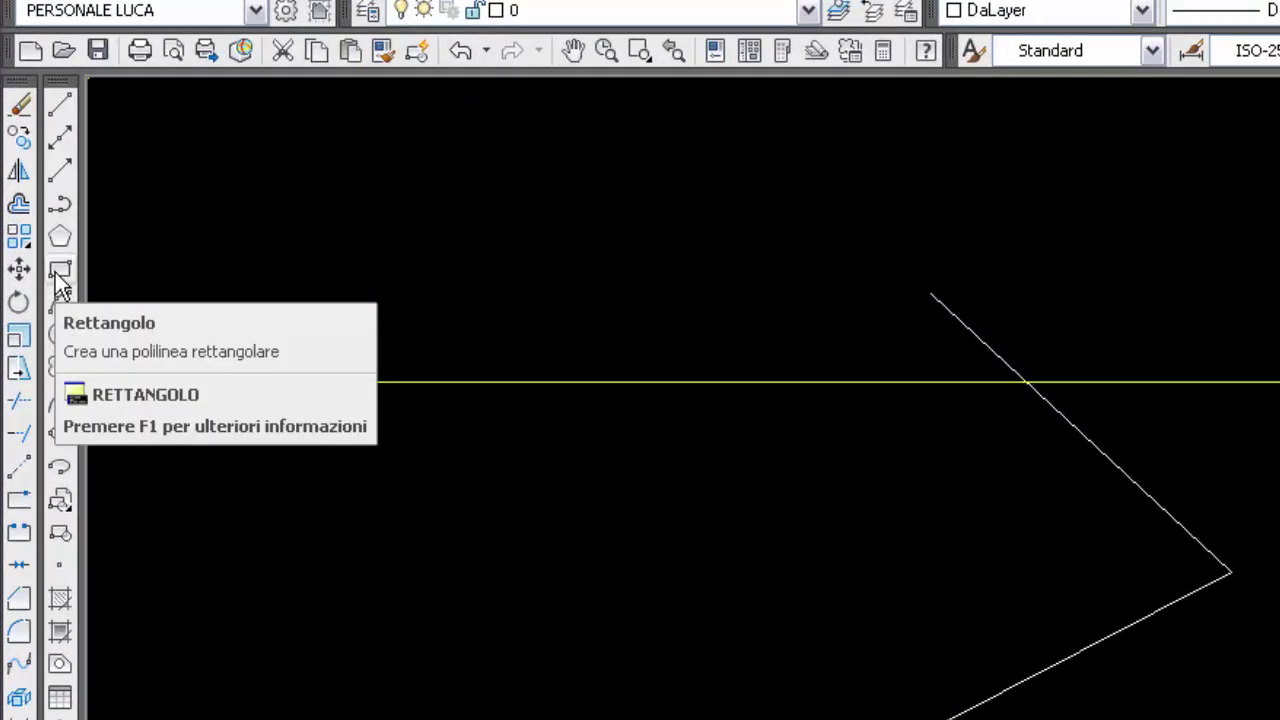
click(58, 280)
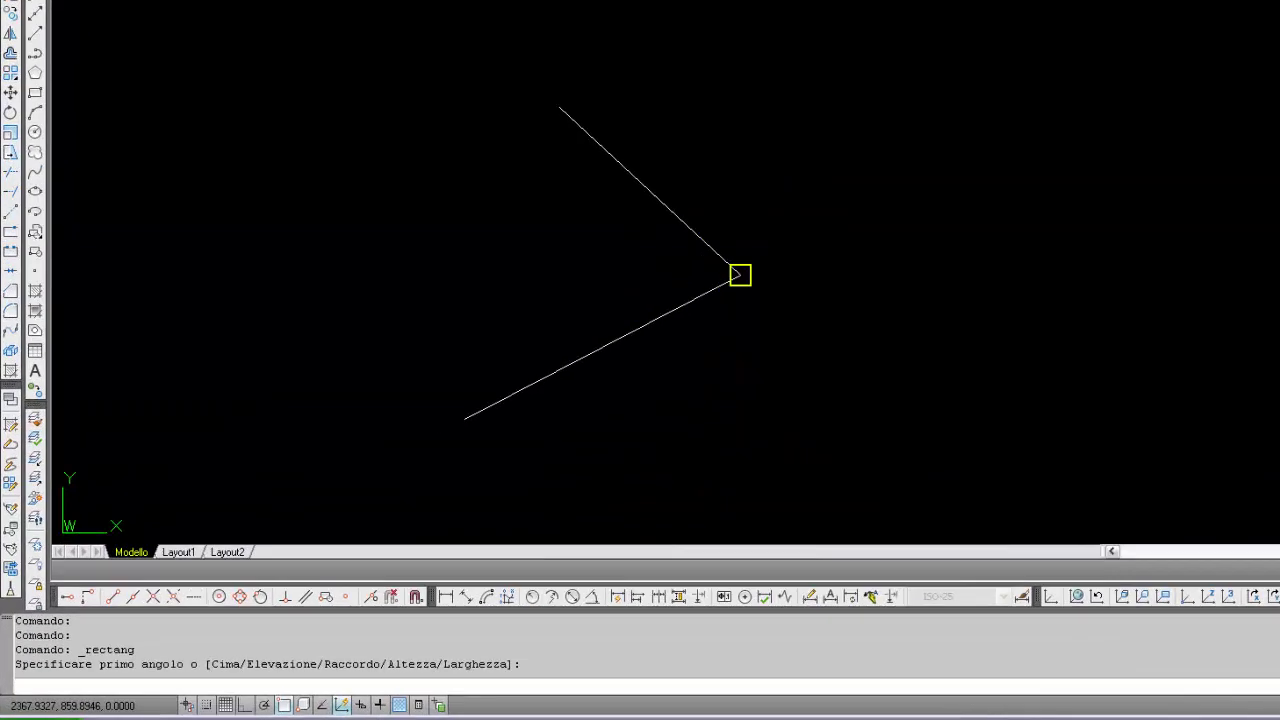
click(740, 275)
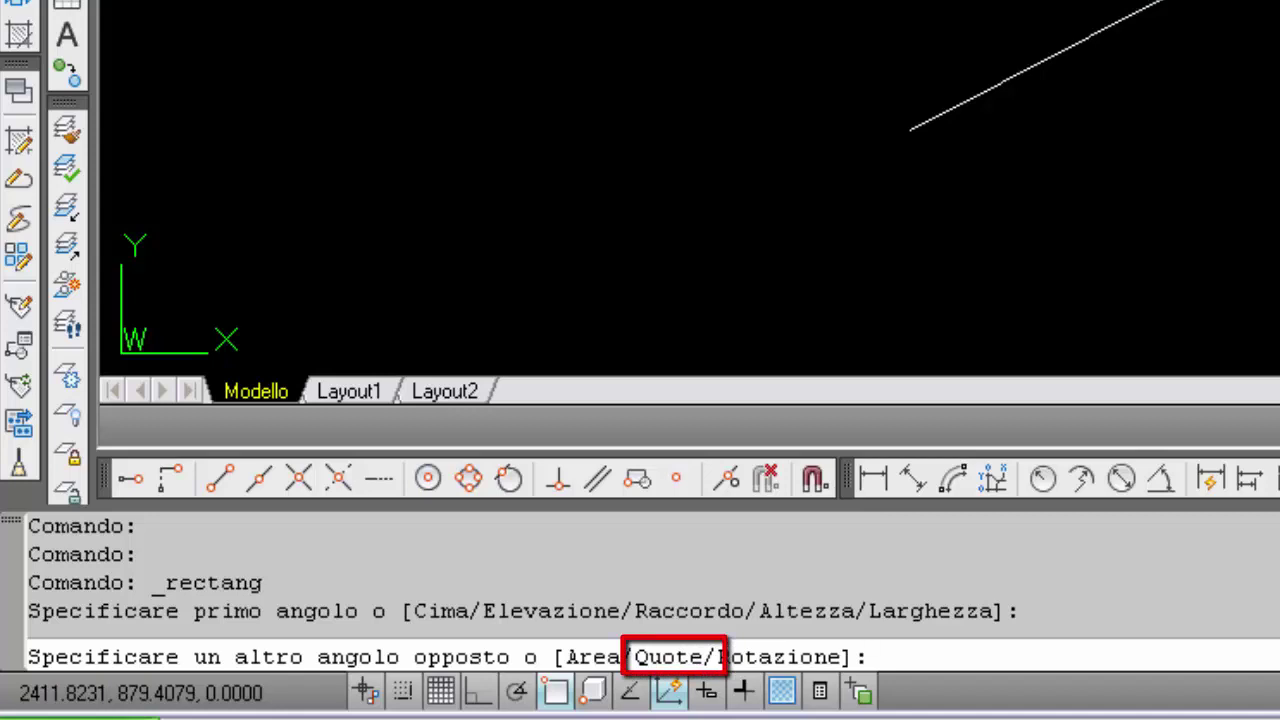
text(Q)
key(Return)
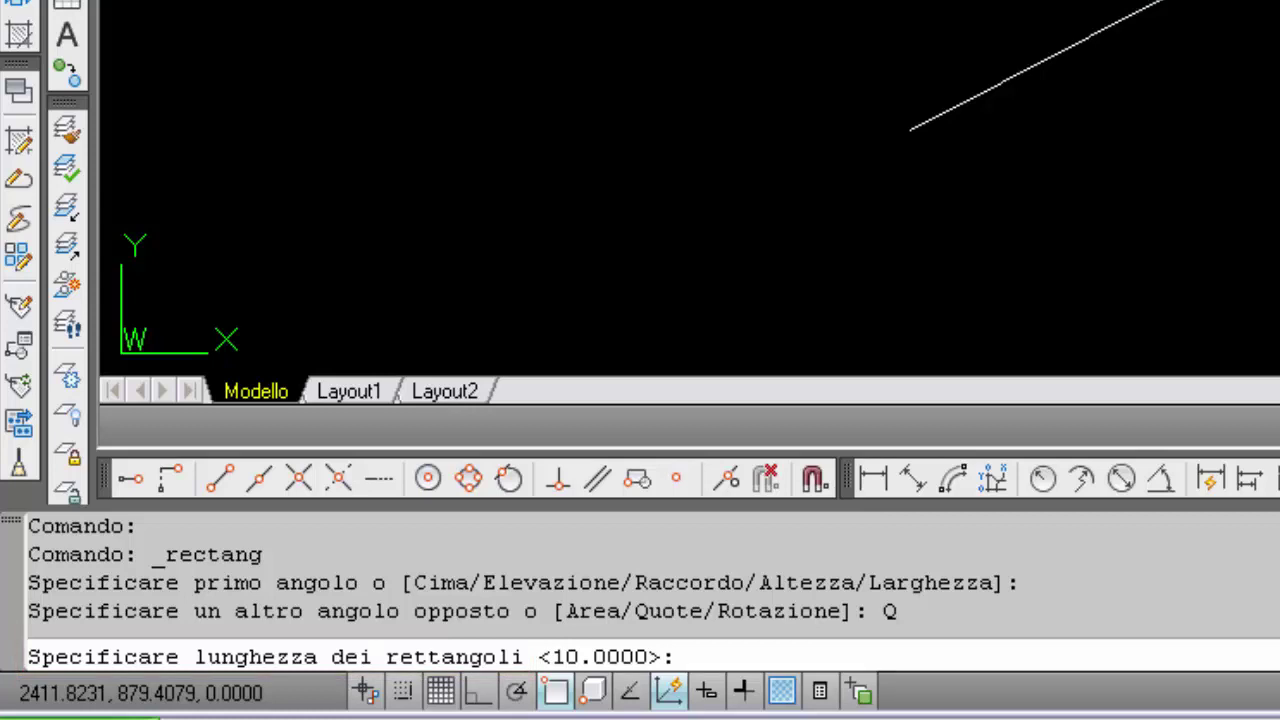
text(60)
key(Return)
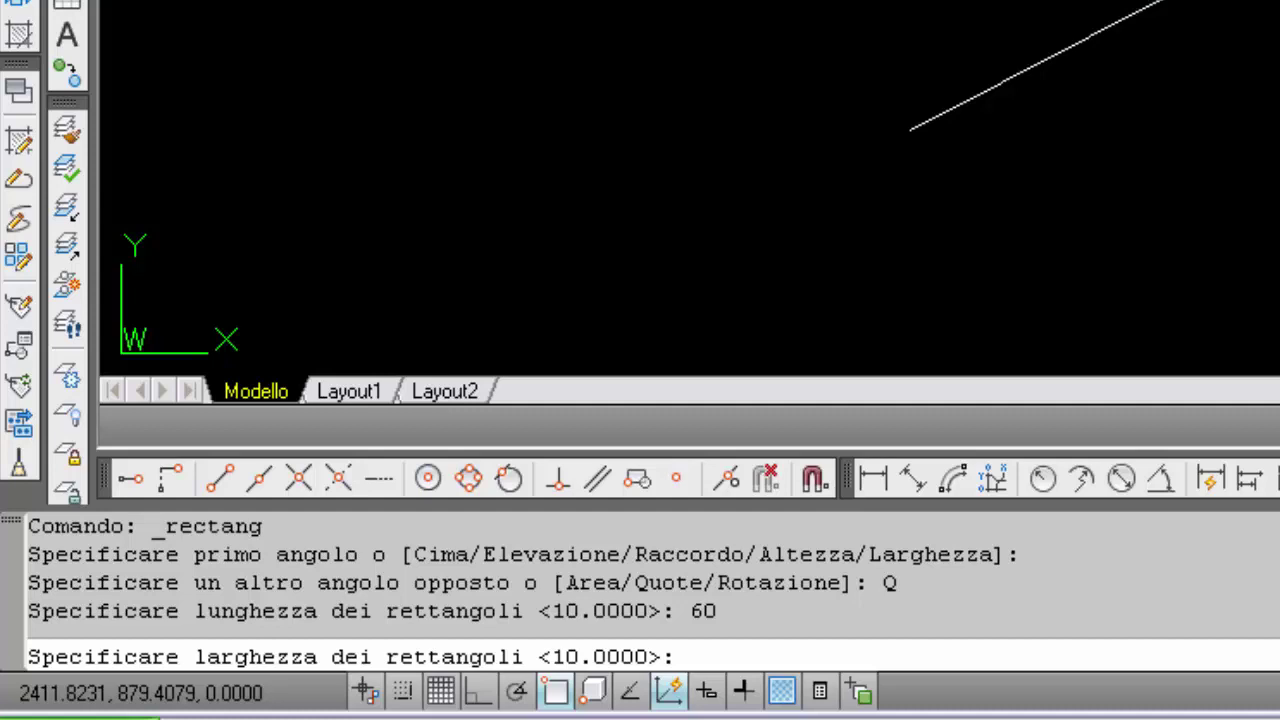
text(40)
key(Return)
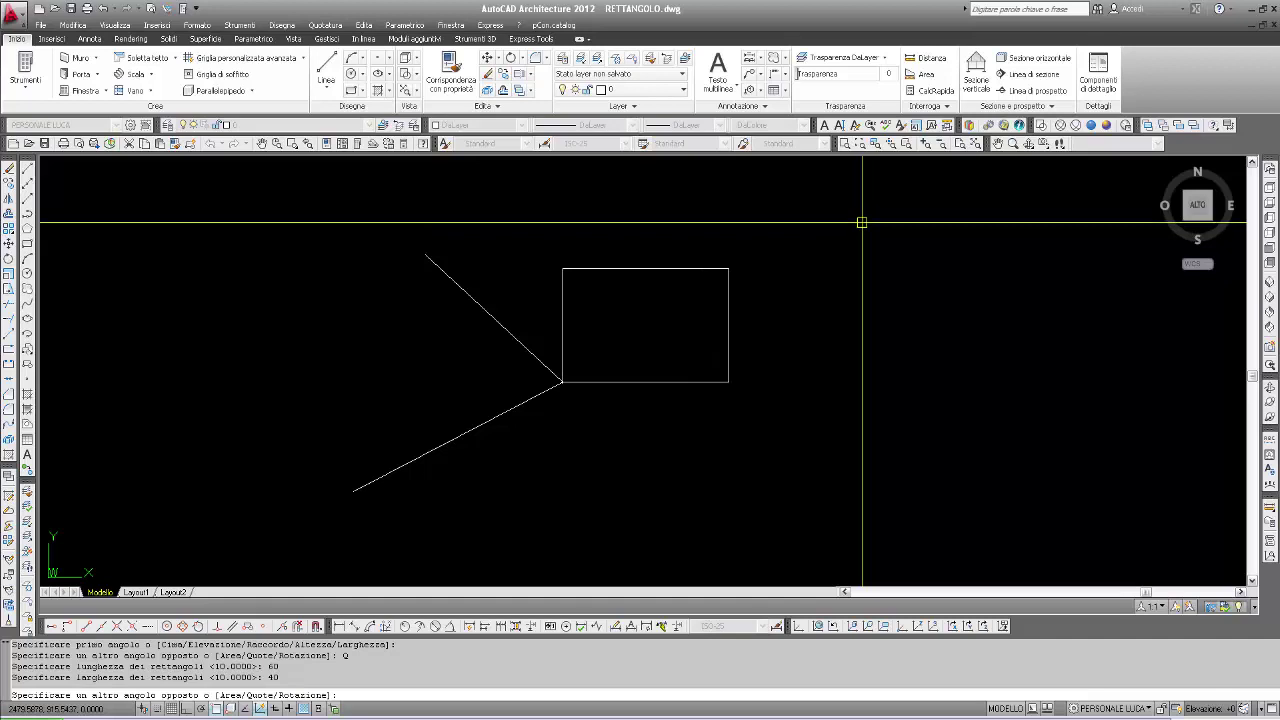
key(Return)
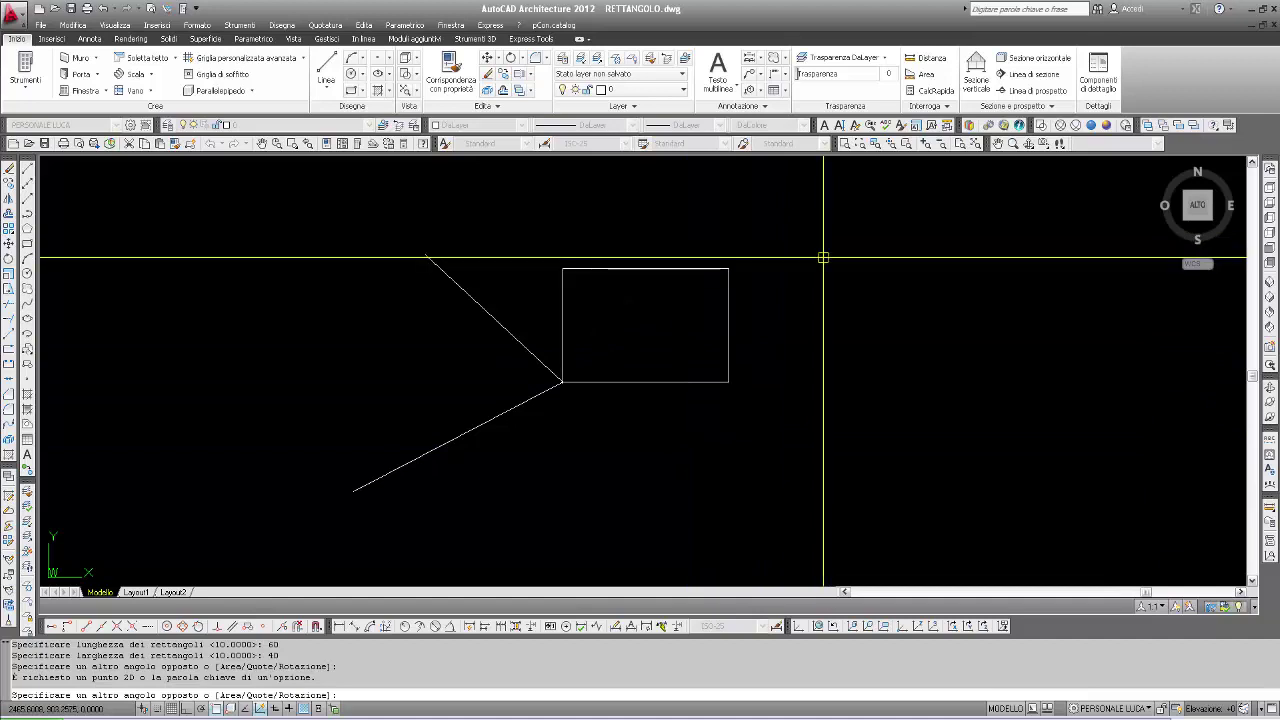
key(Escape)
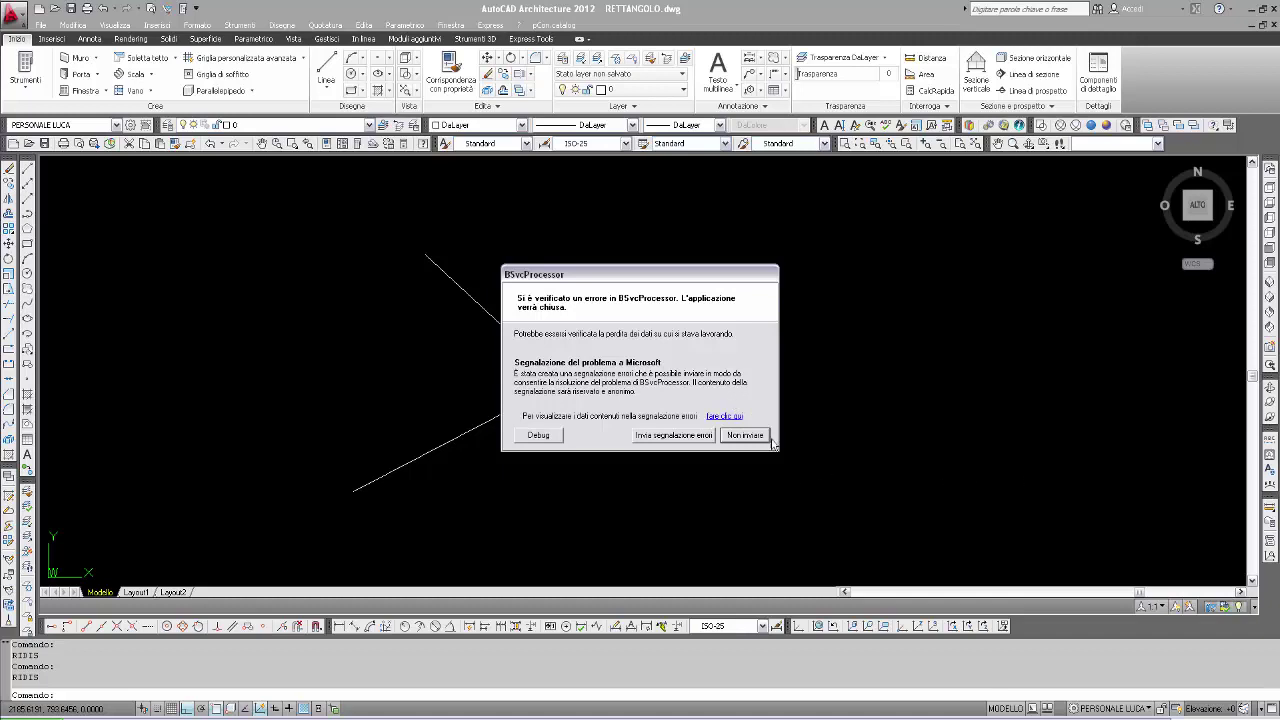
Dismiss the BSvcProcessor error without sending a report, and review the Quote and Rotazione option diagrams in Adobe Reader.
click(745, 435)
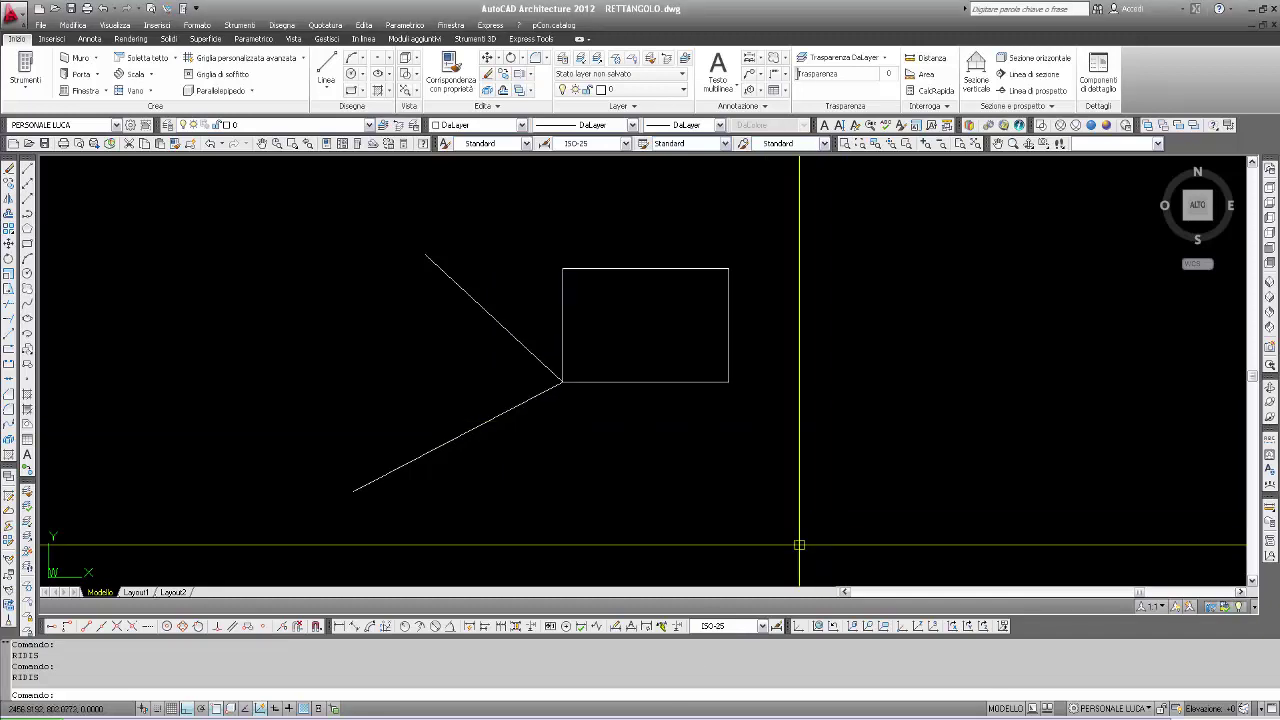
key(alt+Tab)
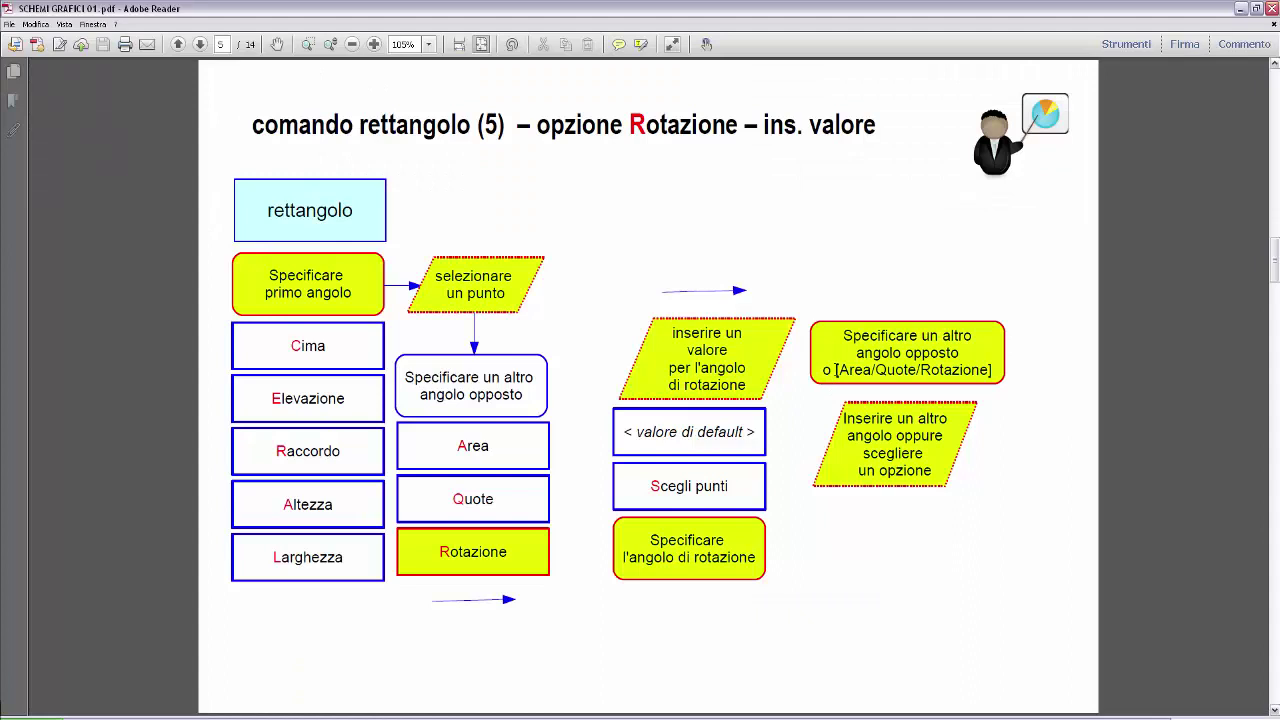
key(Page_Up)
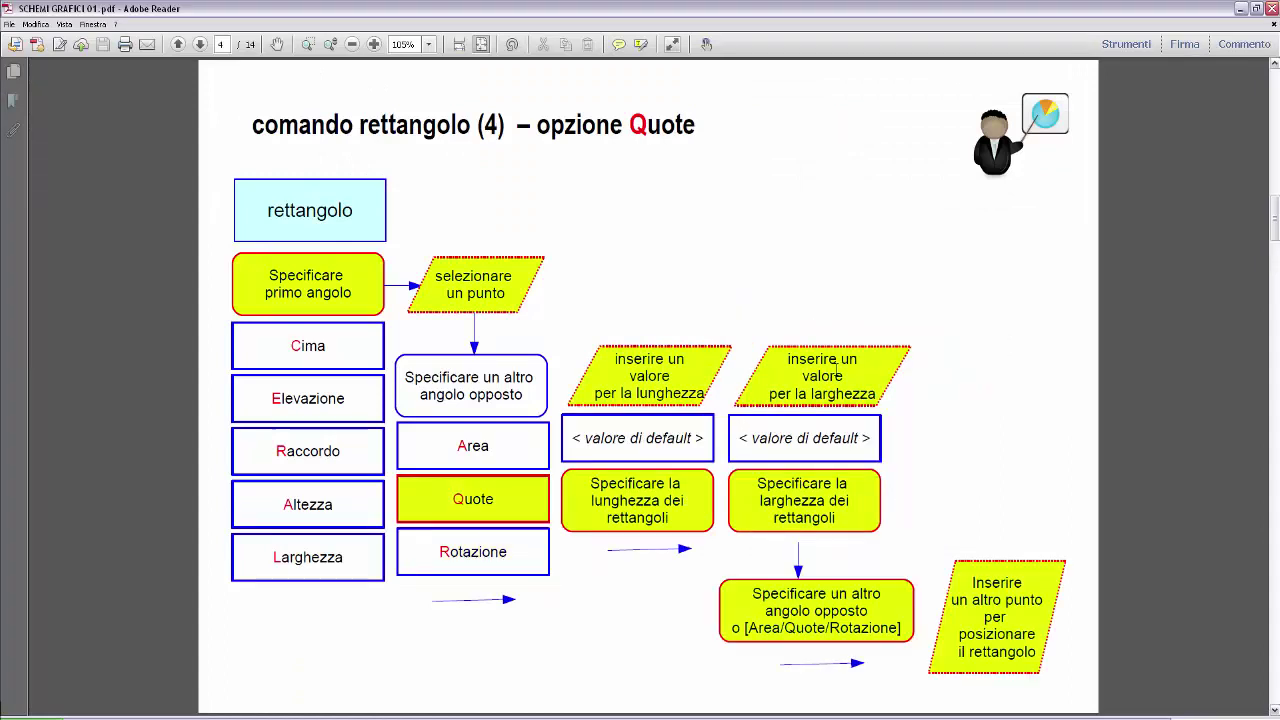
key(Page_Down)
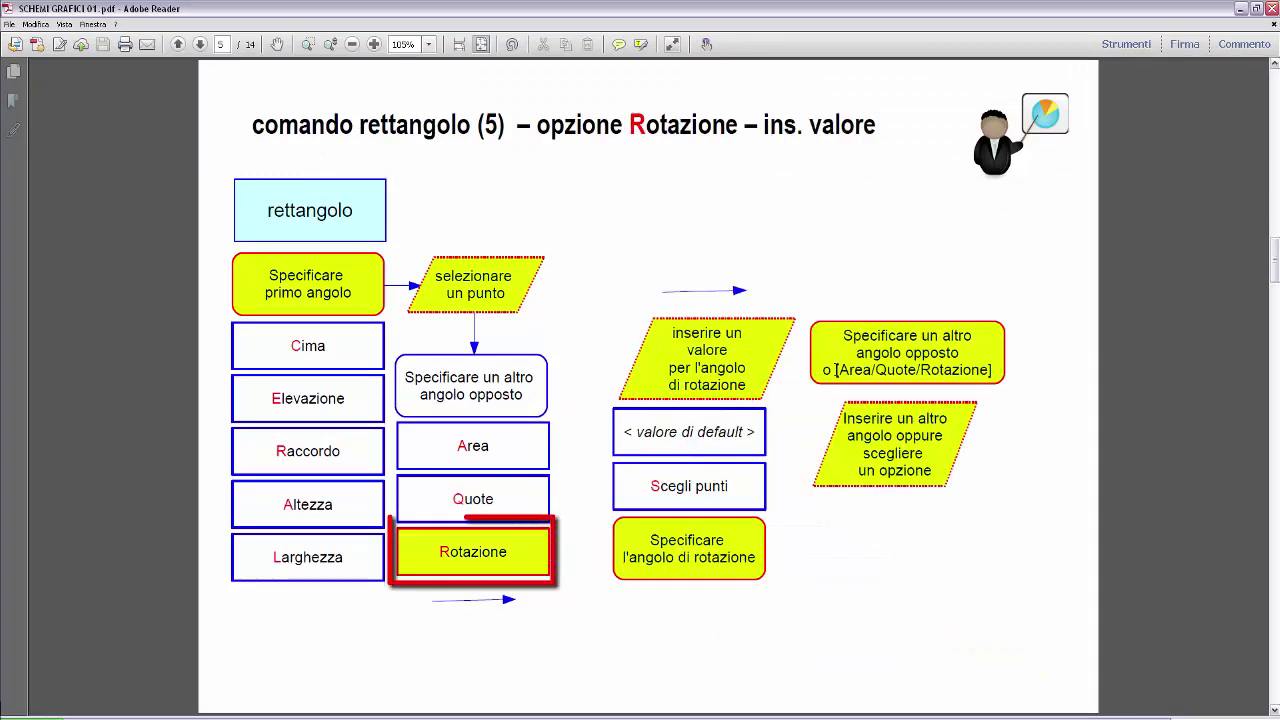
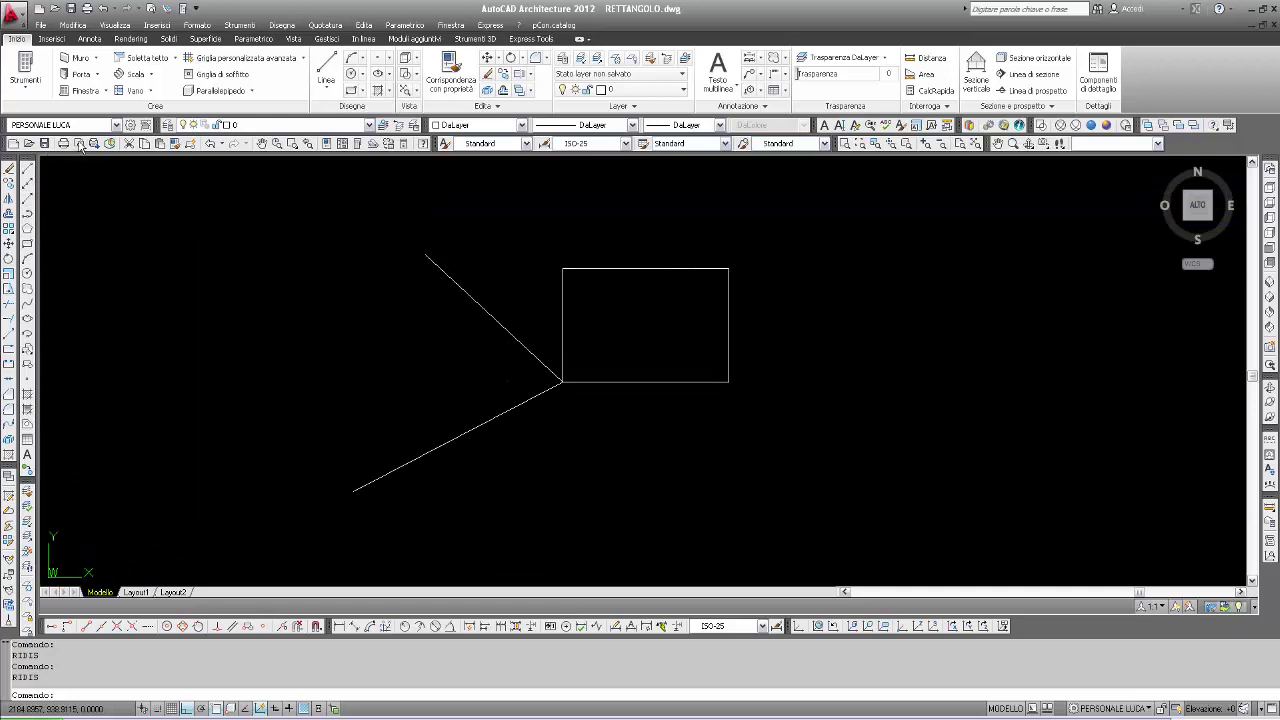
Erase the rectangle attached to the shared endpoint of the two angled lines.
click(9, 168)
click(667, 269)
key(Return)
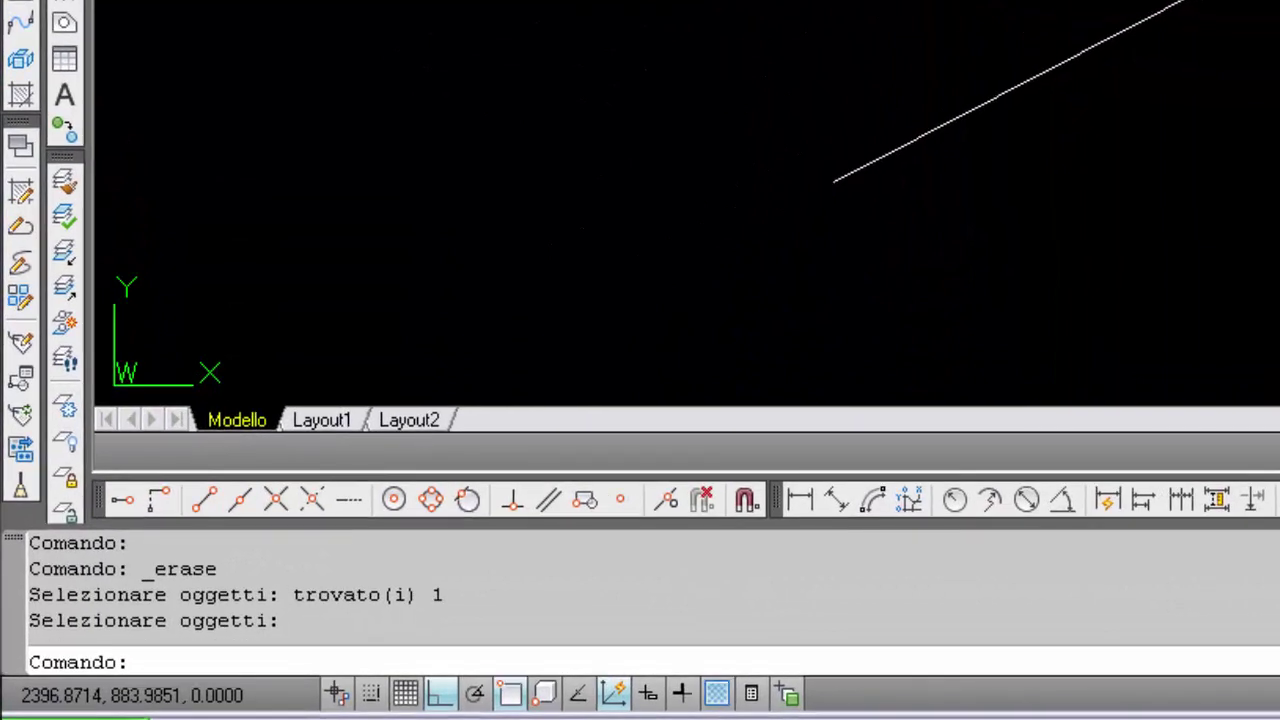
Draw a rectangle rotated 30 degrees with the Rotazione option, starting at the lines' shared endpoint and extending above it.
text(RETTAGNO)
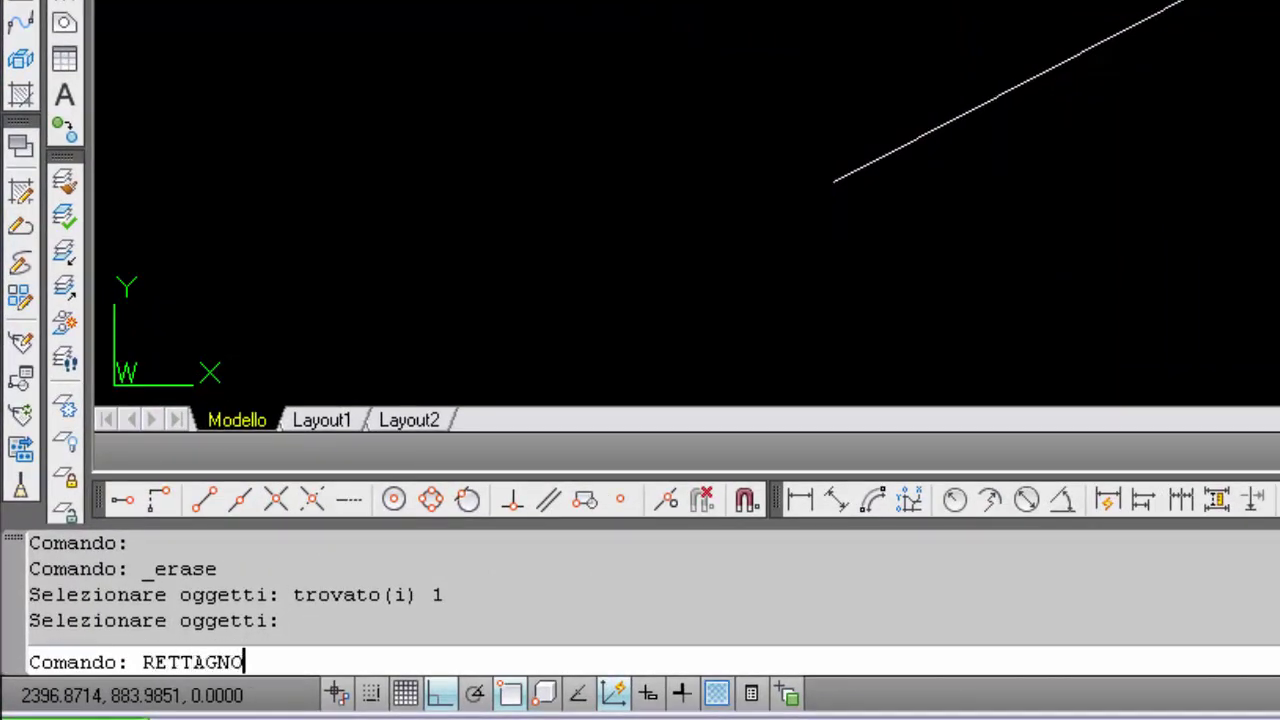
key(BackSpace)
key(BackSpace)
key(BackSpace)
text(NGOLO)
key(Return)
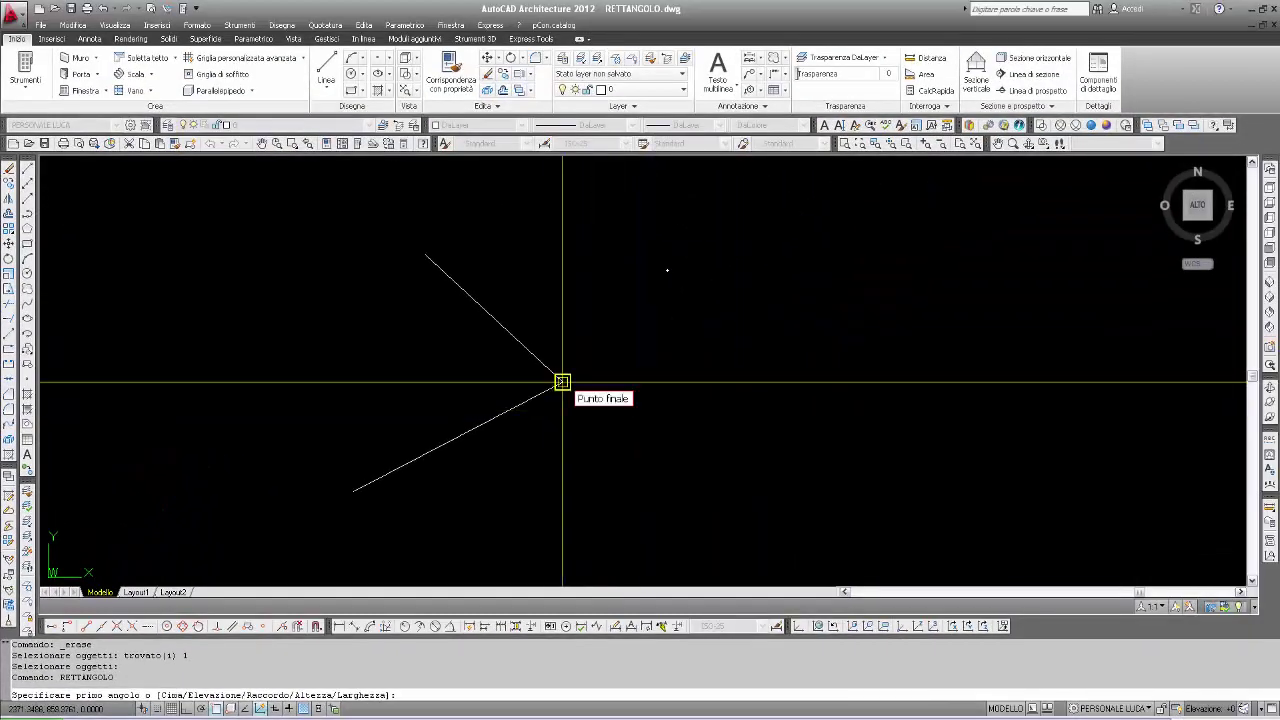
click(562, 382)
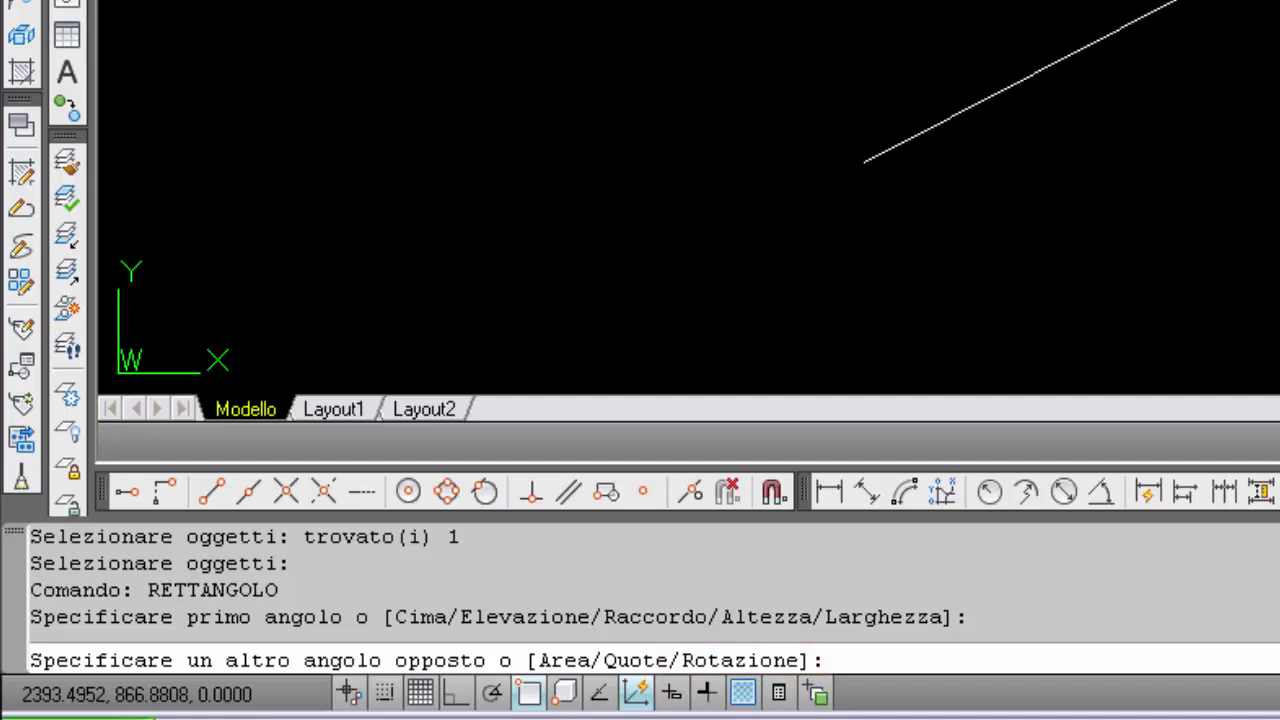
text(R)
key(Return)
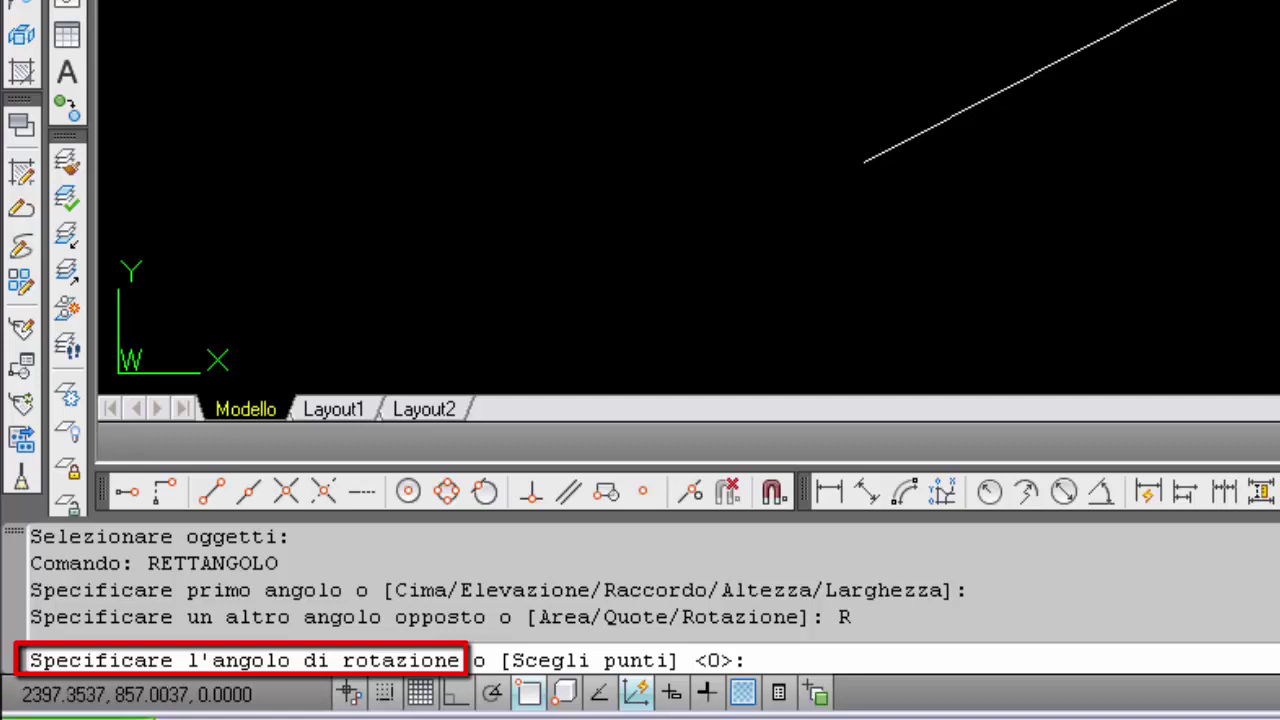
key(F8)
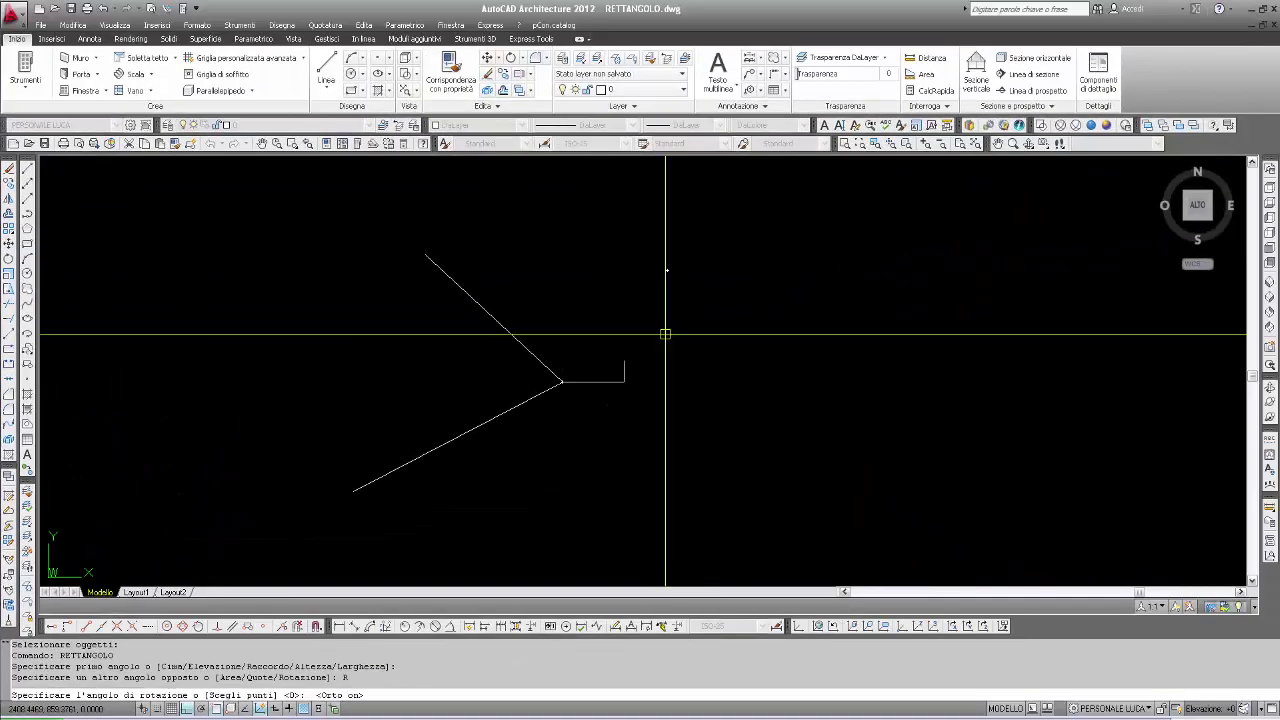
key(F8)
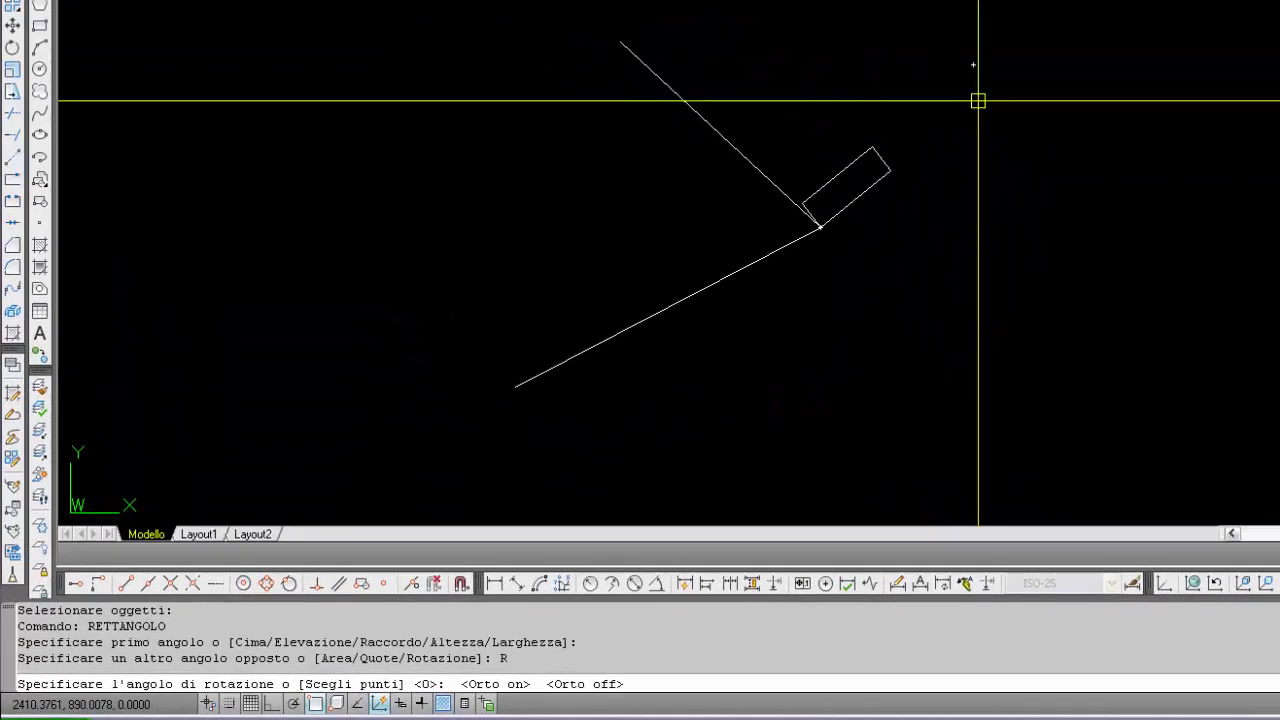
text(30)
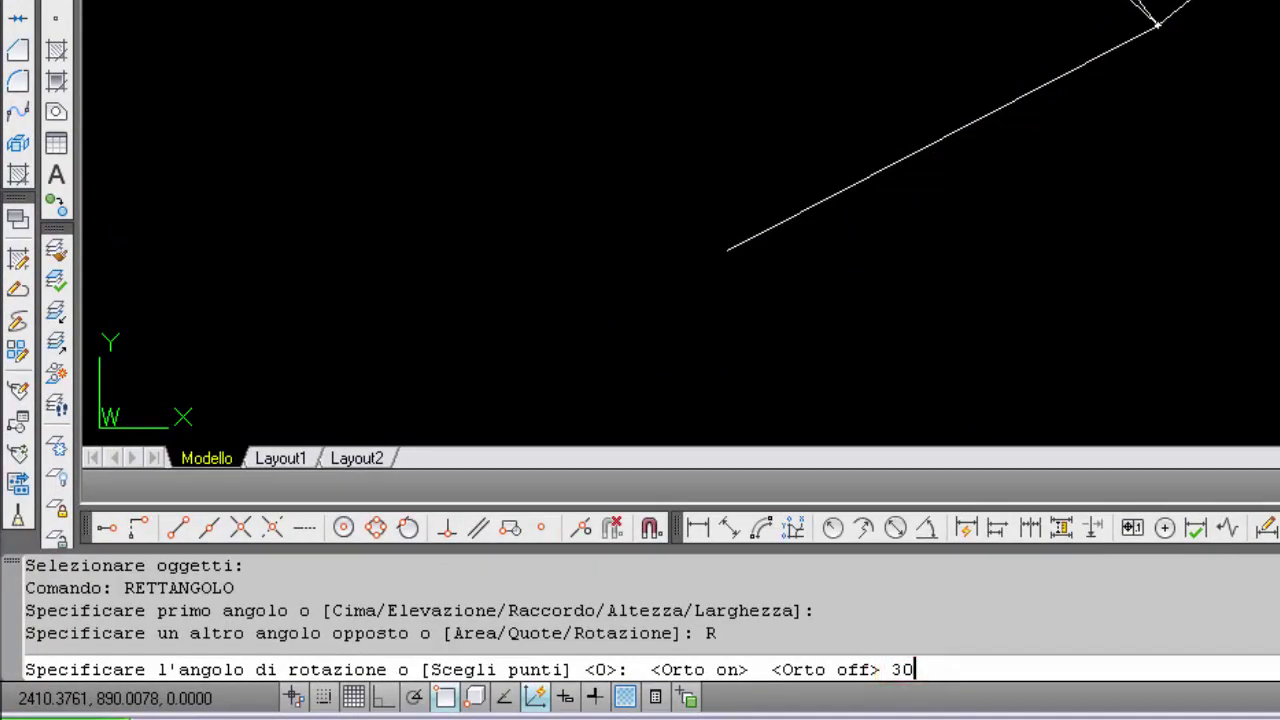
key(Return)
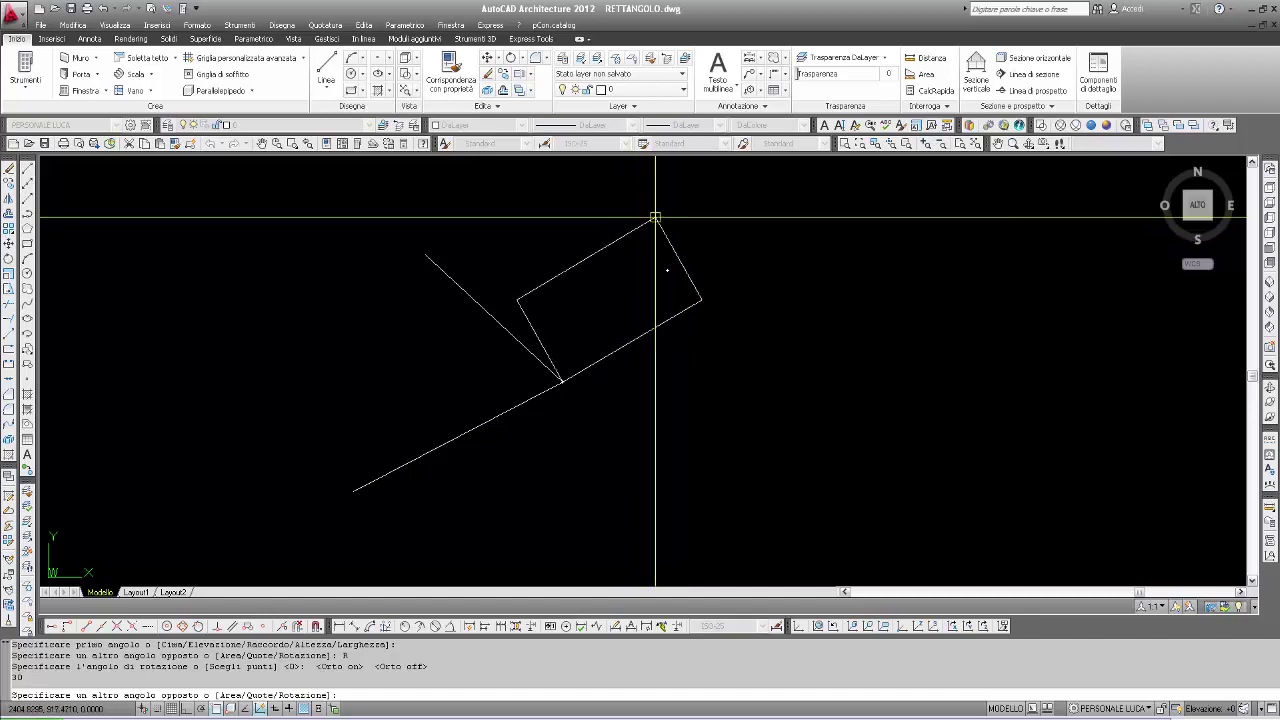
click(656, 215)
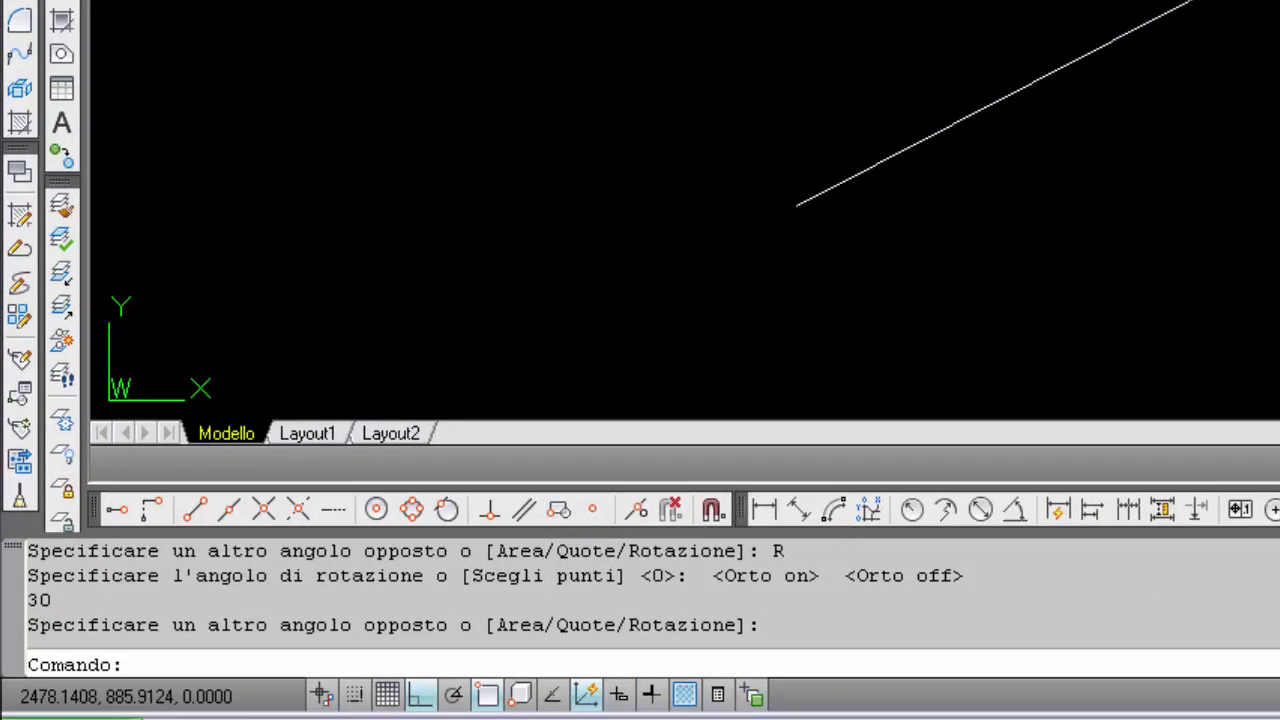
Draw a rectangle with its rotation set to 0 through the Rotazione option, in the empty area right of the rotated rectangle.
text(C)
key(BackSpace)
text(RETTAGNO)
key(BackSpace)
key(BackSpace)
key(BackSpace)
text(NGOLO)
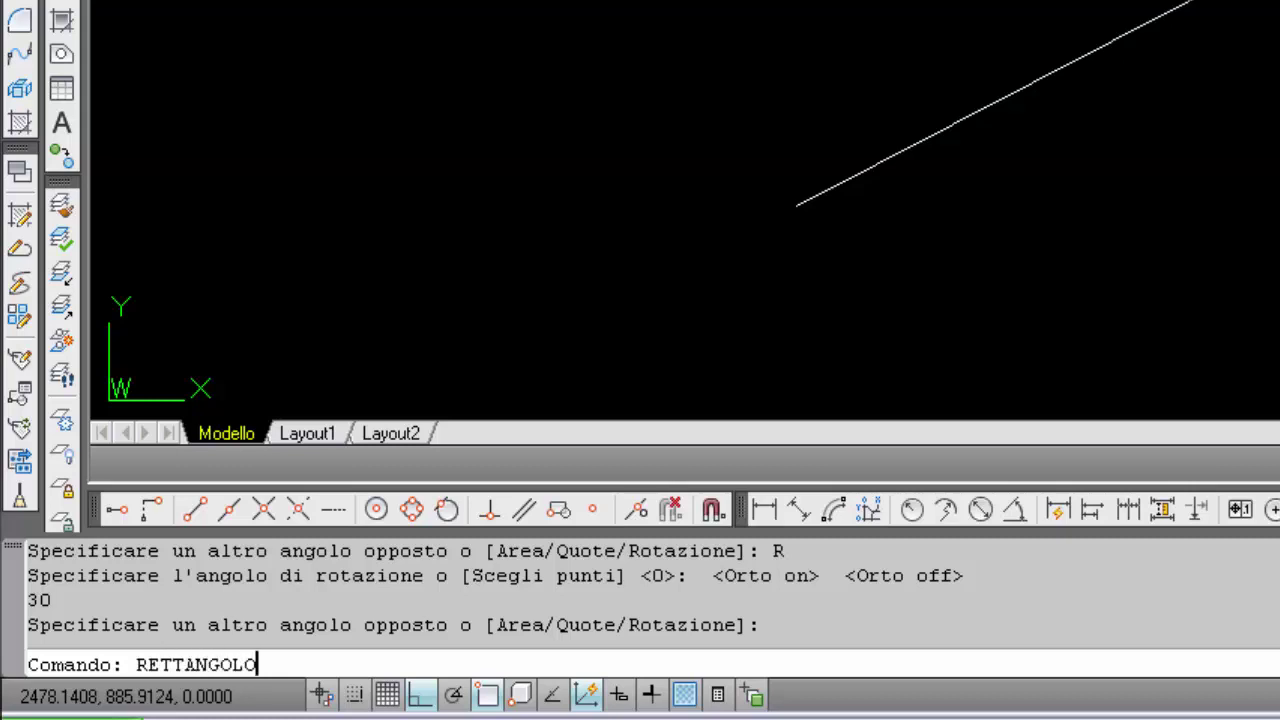
key(Return)
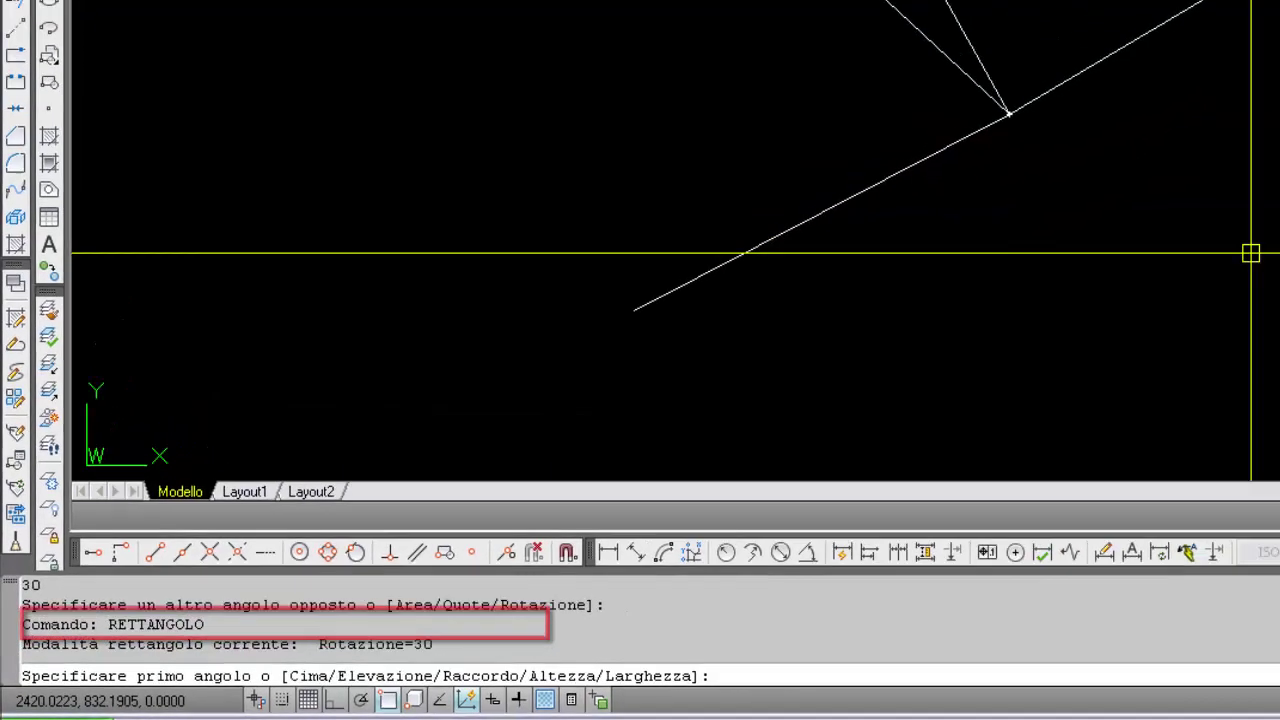
click(845, 403)
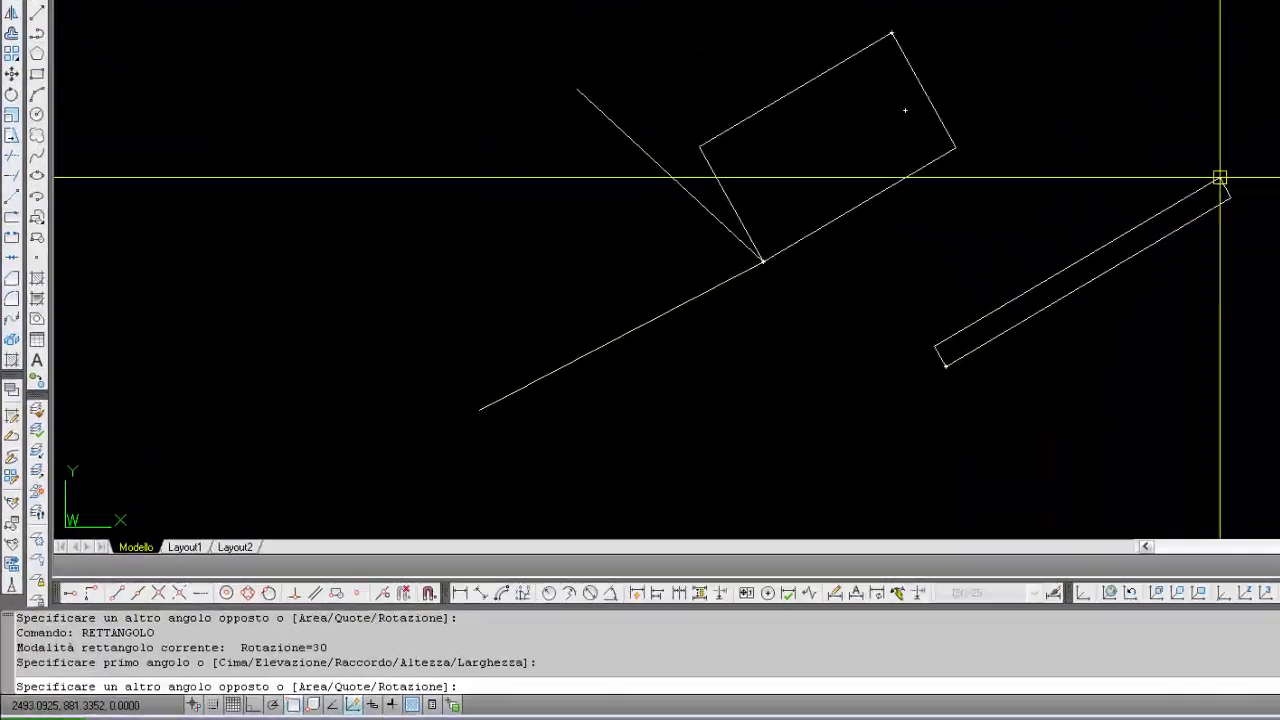
text(R)
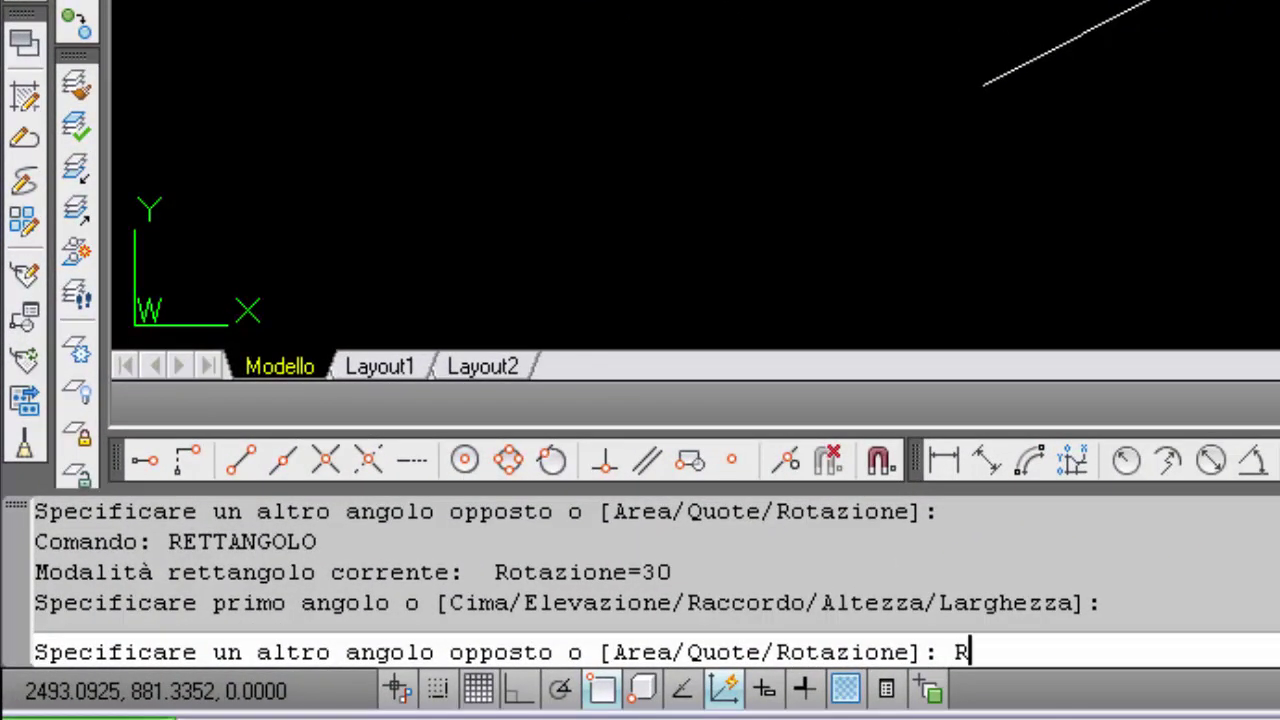
key(Return)
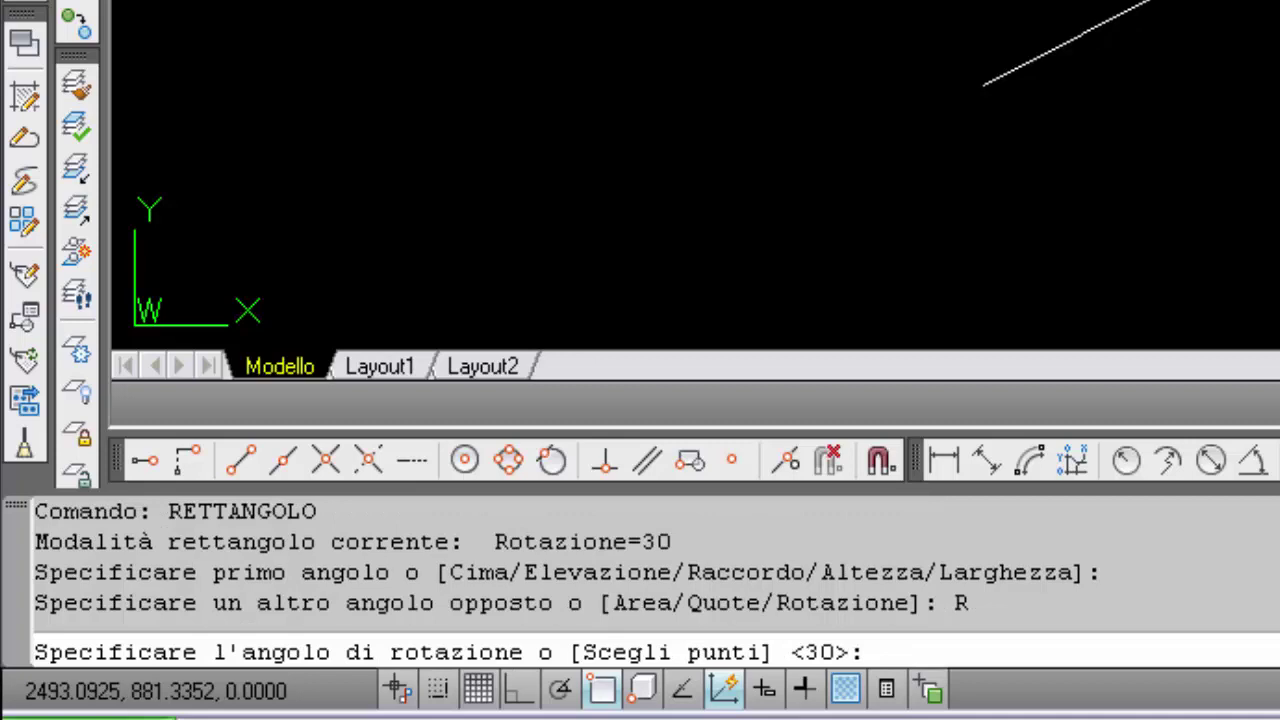
text(0)
key(Return)
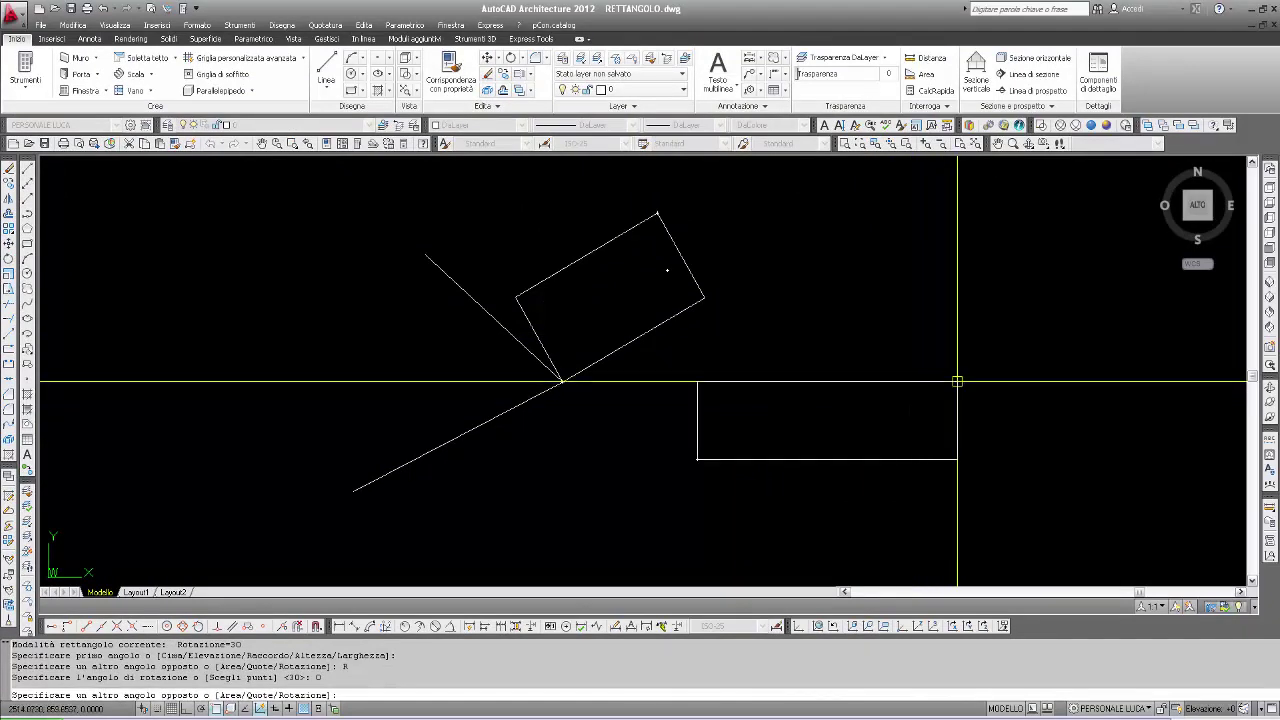
click(1026, 352)
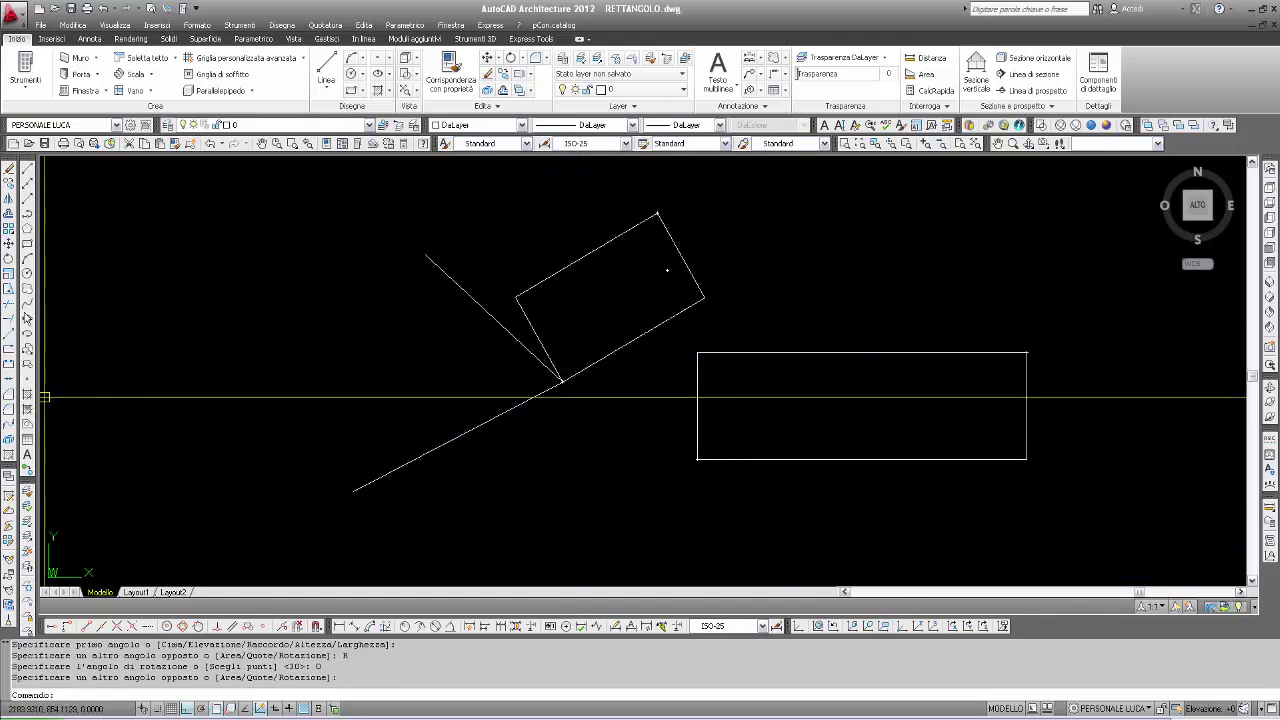
Erase both the rotated rectangle and the horizontal rectangle, keeping the two angled lines.
click(720, 352)
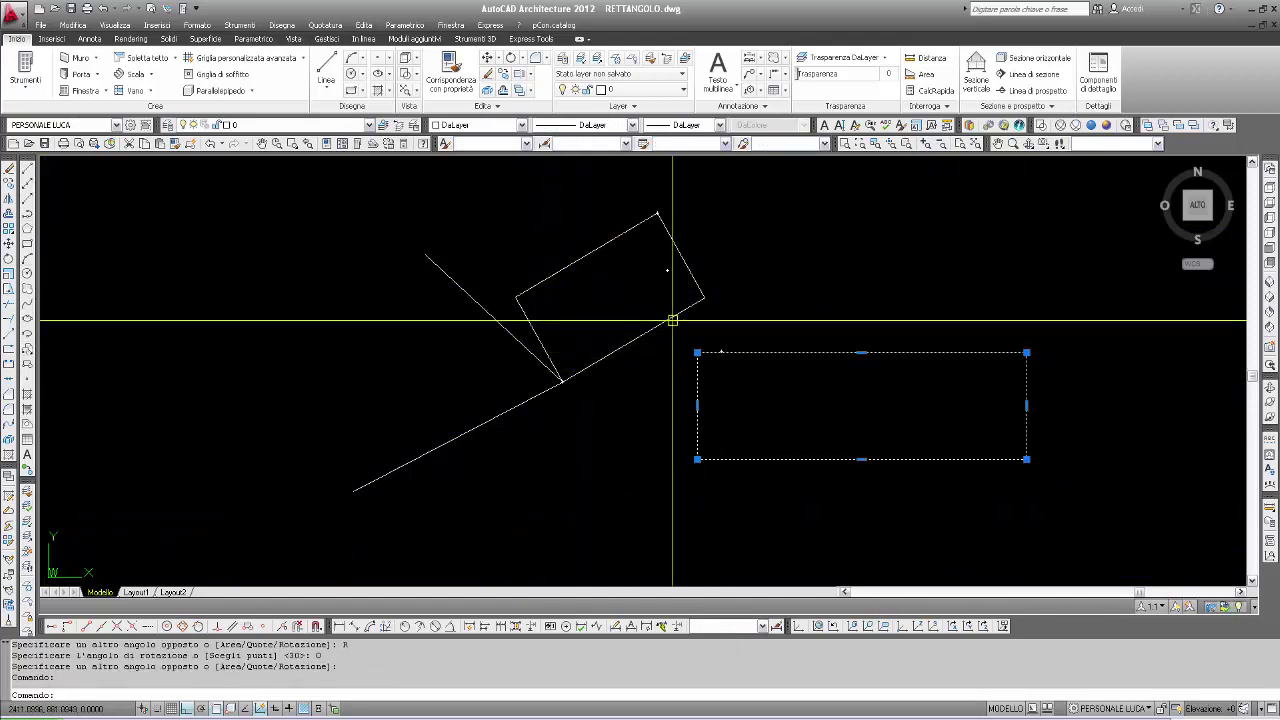
key(Escape)
click(26, 170)
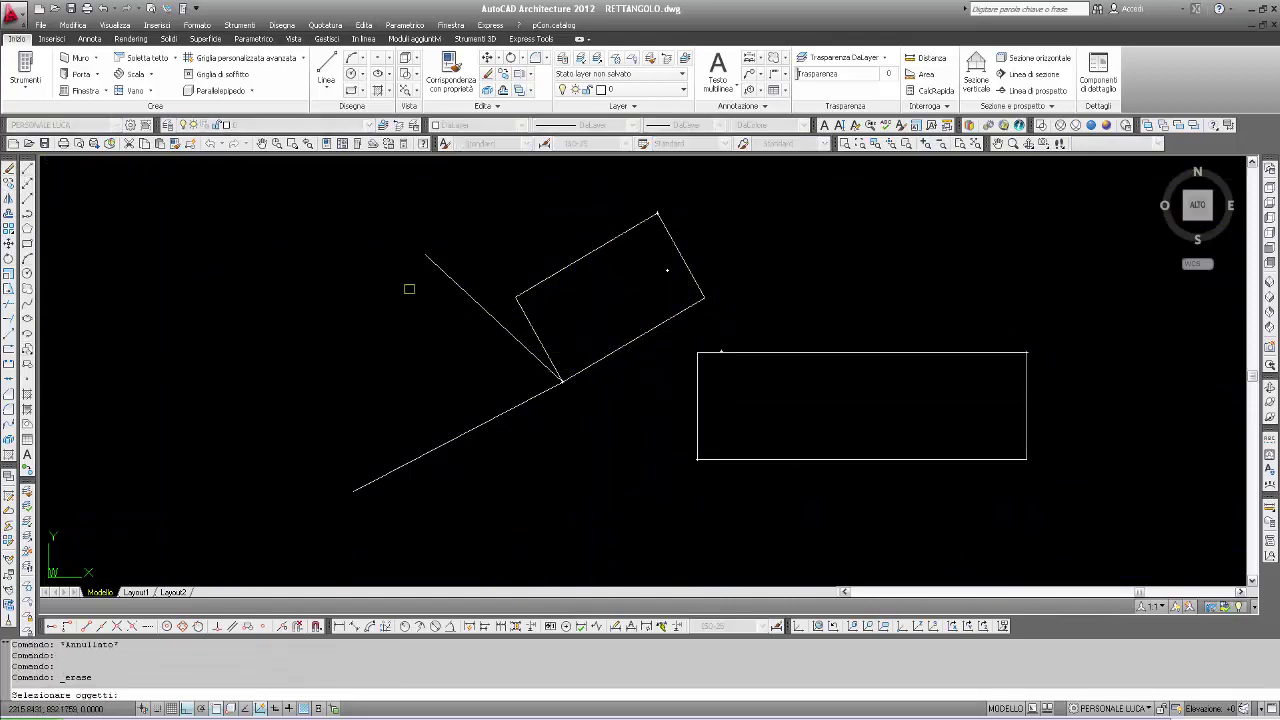
click(604, 357)
click(767, 352)
key(Return)
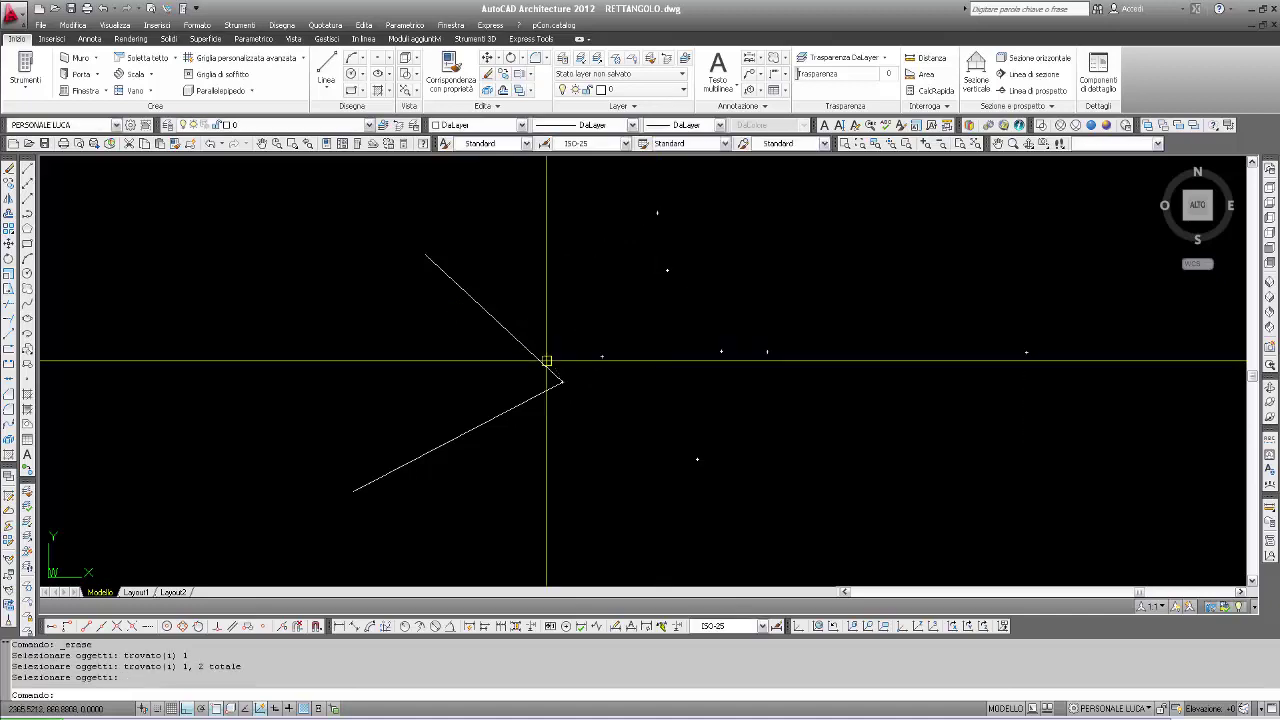
Begin a rectangle at the lines' shared endpoint and define its rotation with the Scegli punti option of Rotazione.
text(RETTAGNO)
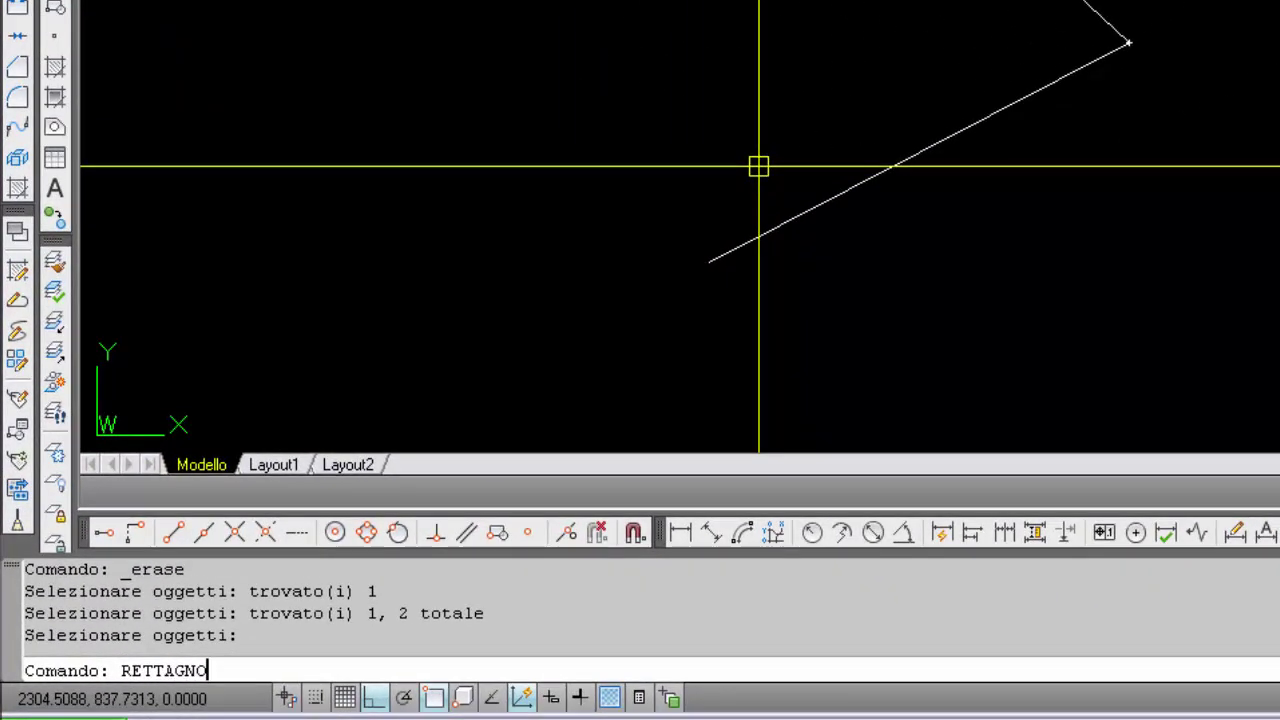
key(BackSpace)
key(BackSpace)
key(BackSpace)
text(NGOLO)
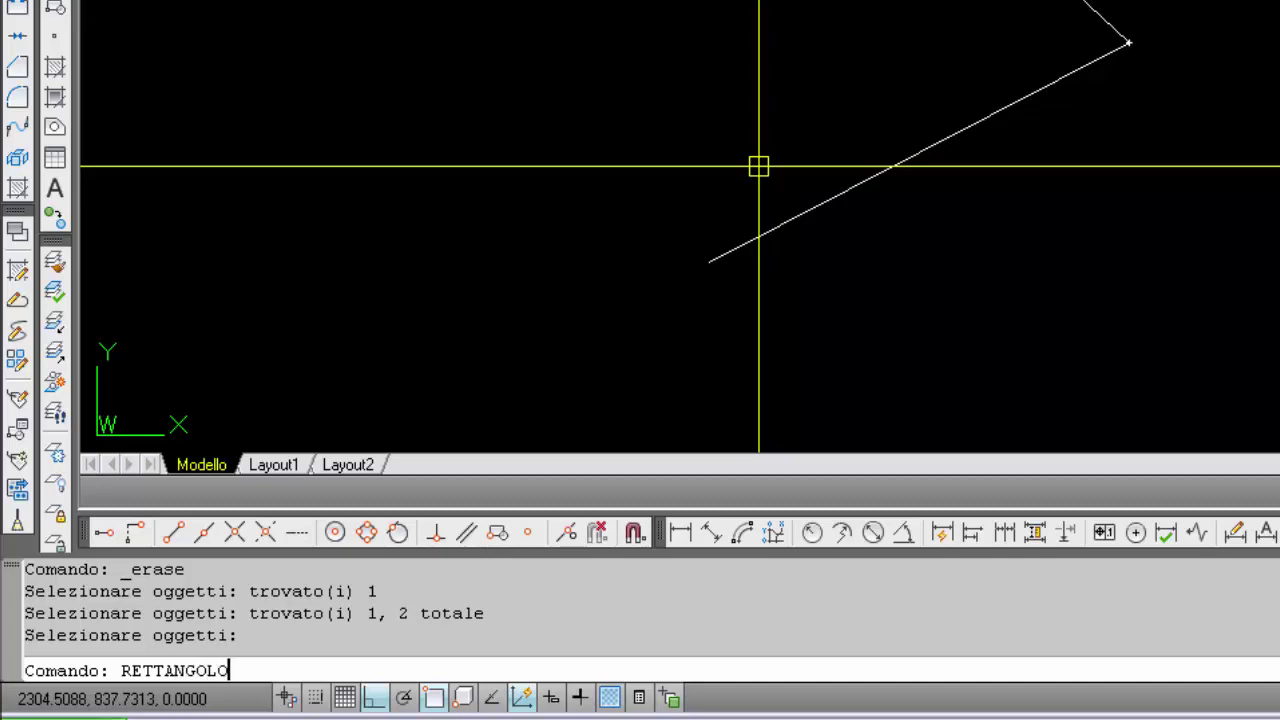
key(Return)
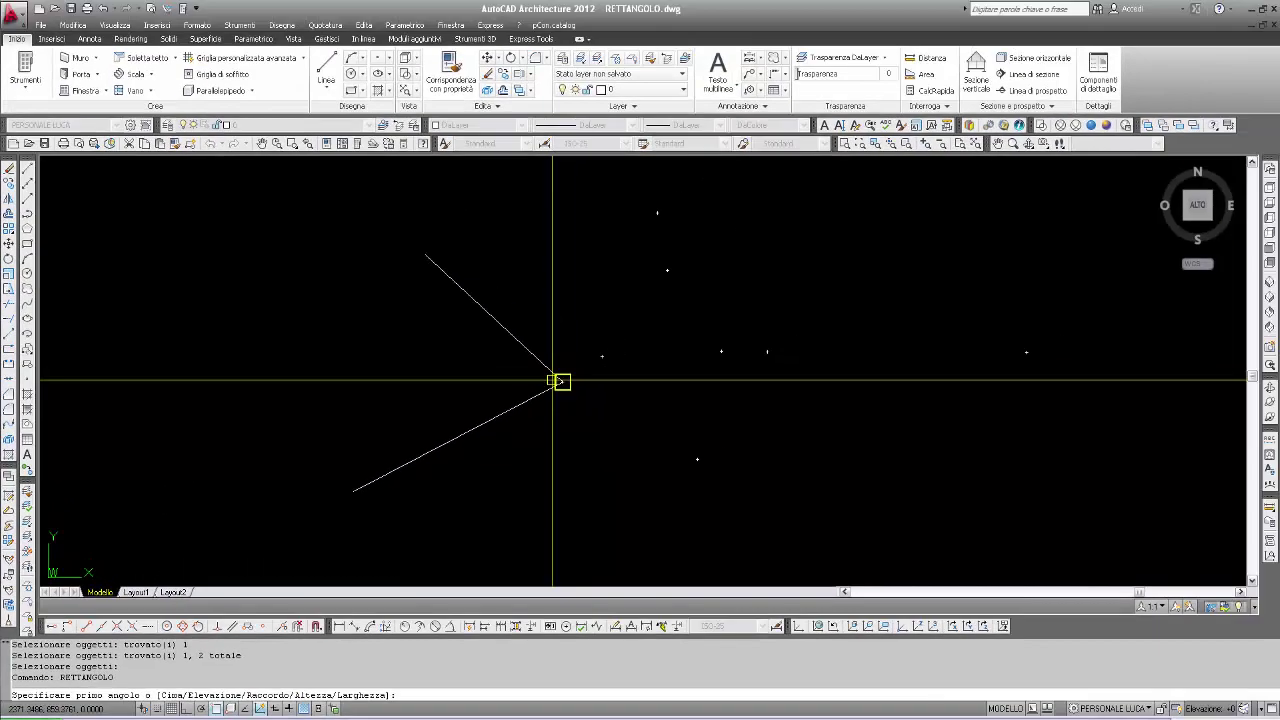
click(1072, 76)
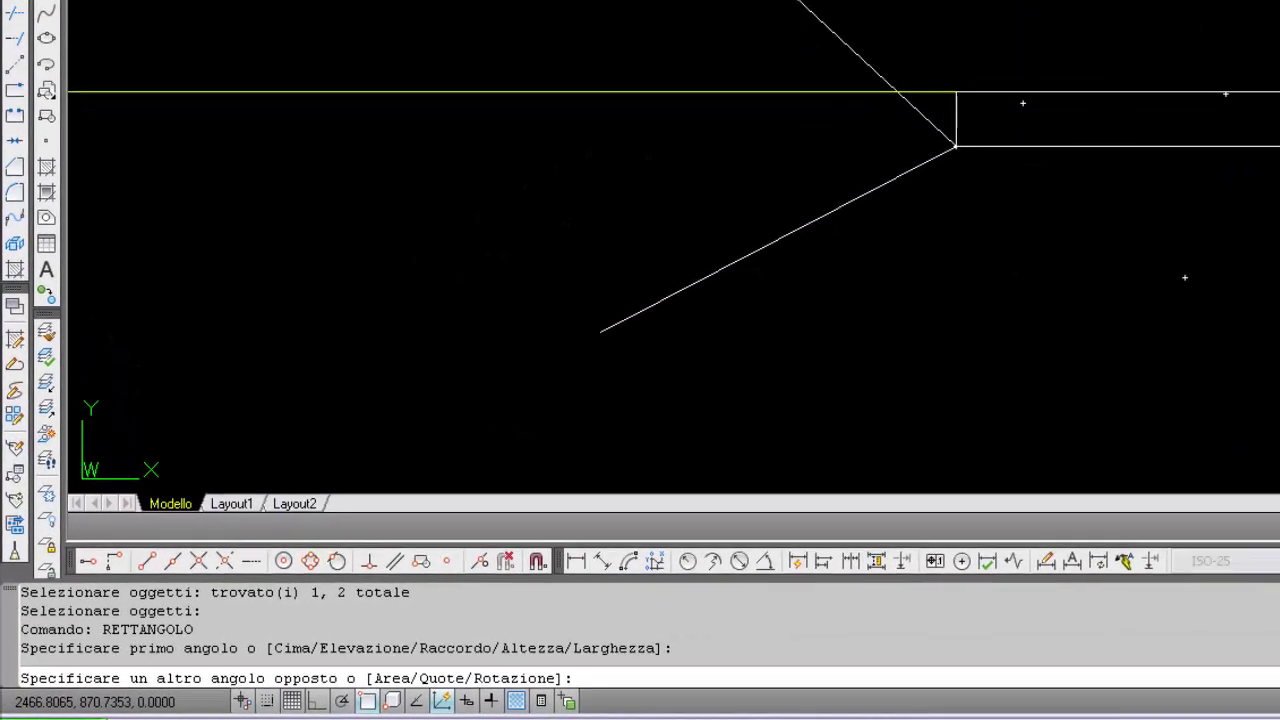
text(R)
key(Return)
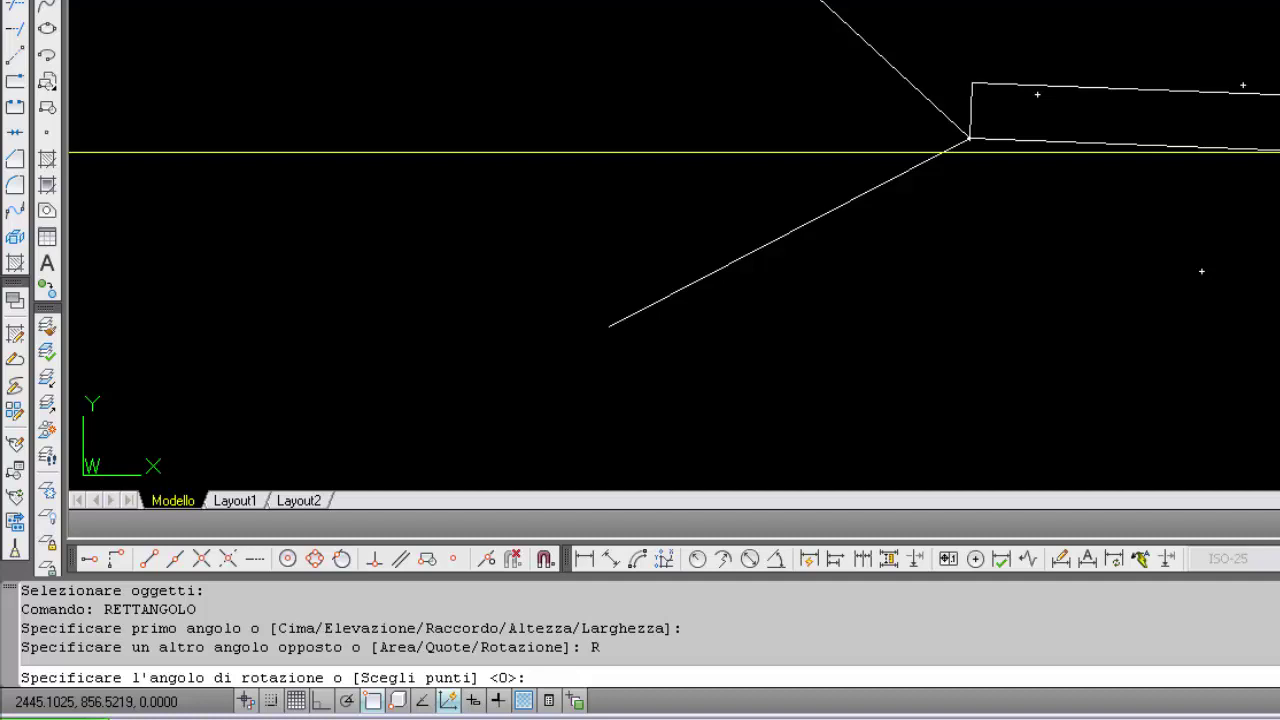
text(S)
key(Return)
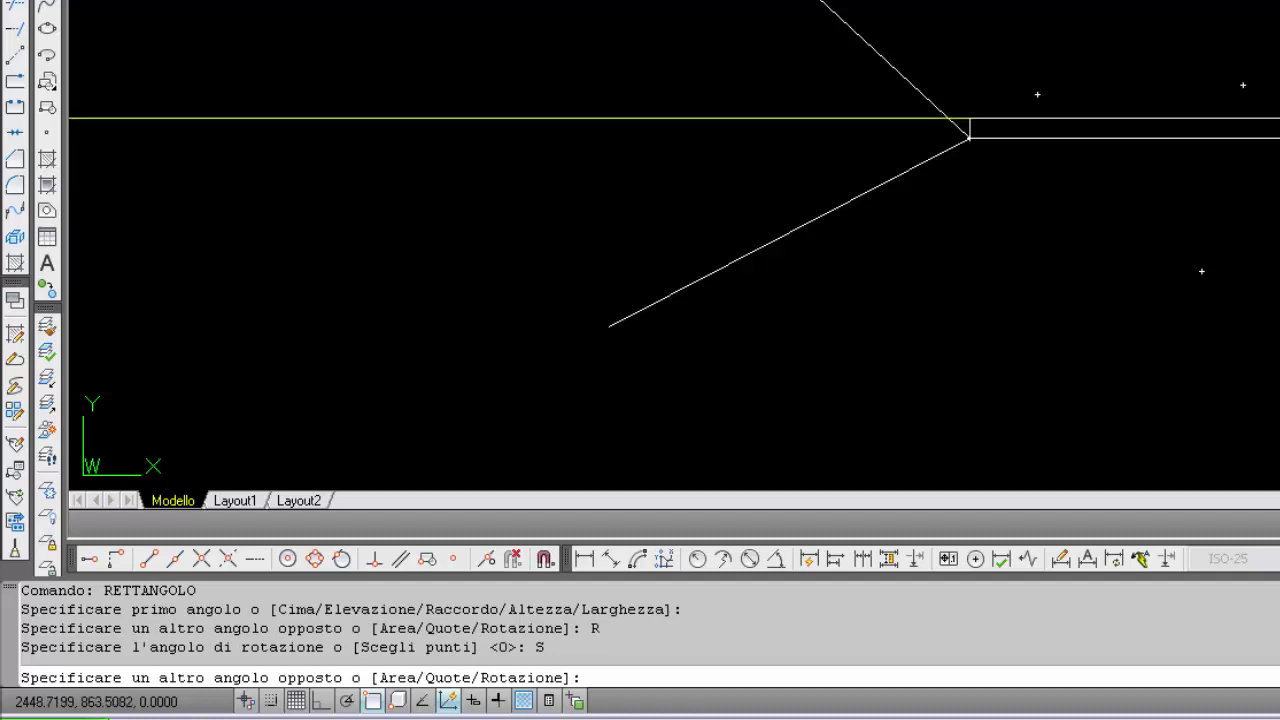
Size the rectangle with the Quote option at length 60 and width 40, and place it above the shared endpoint.
text(Q)
key(Return)
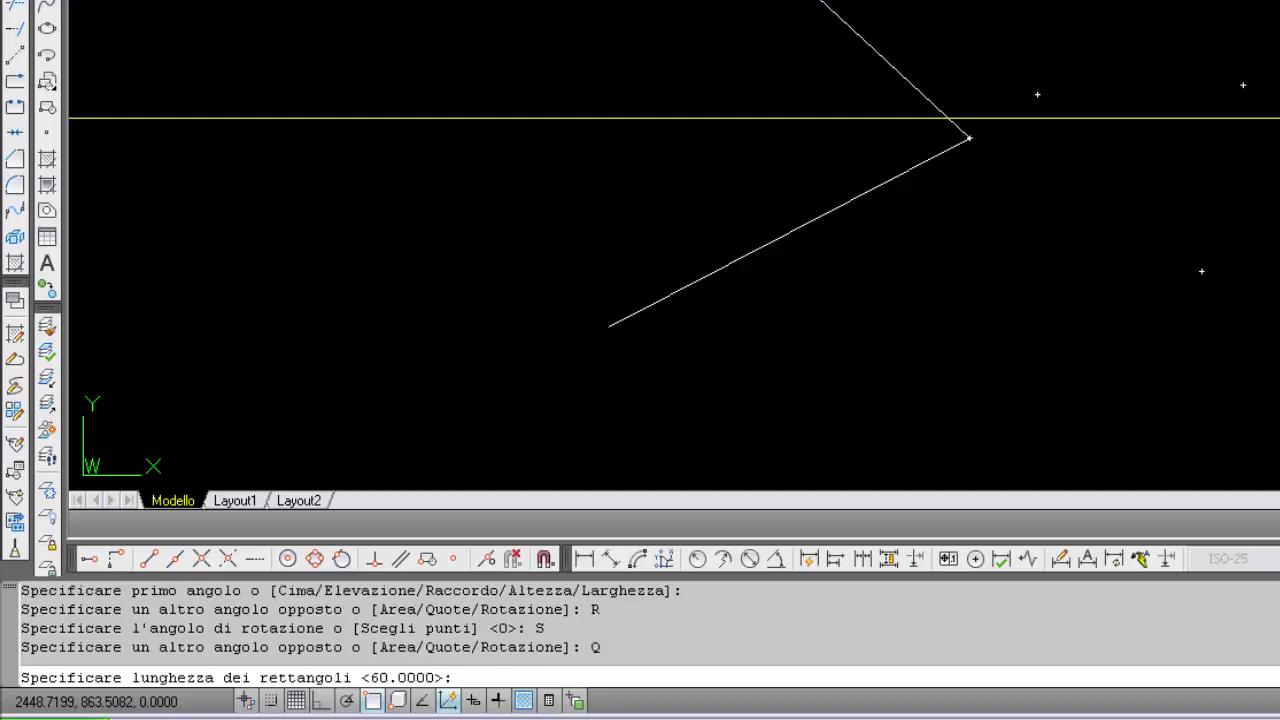
key(Return)
key(Return)
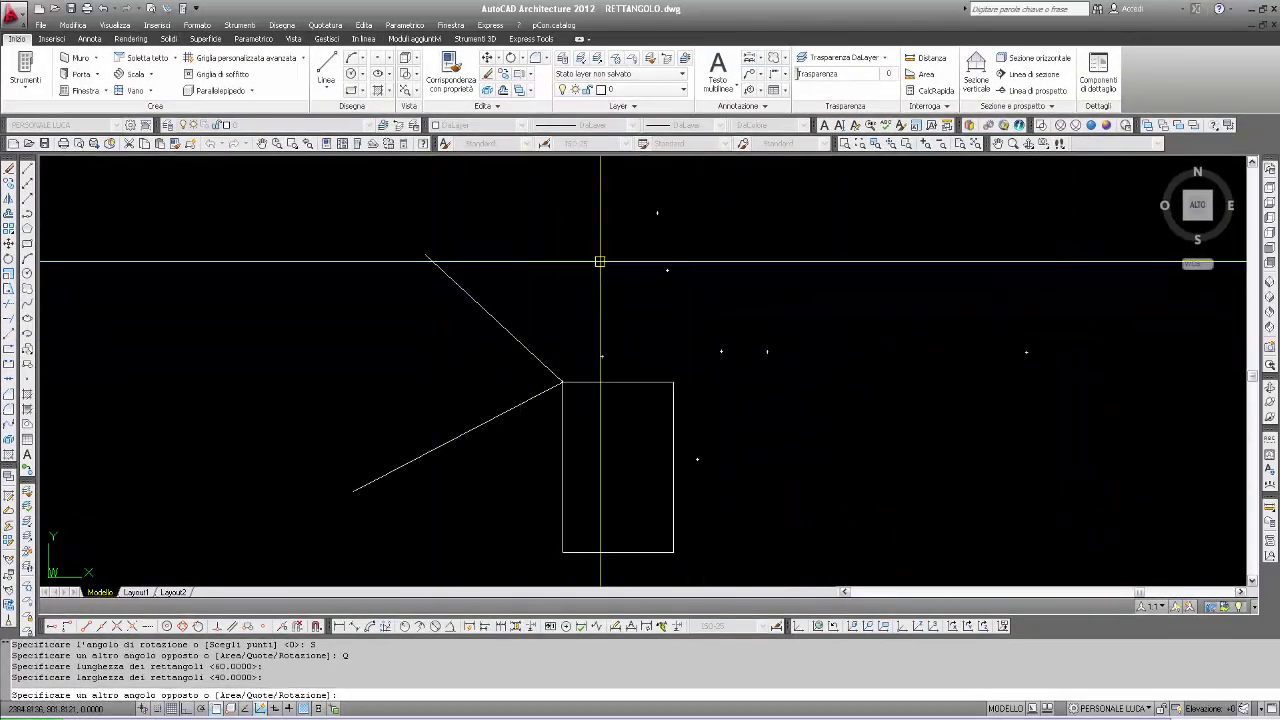
click(446, 270)
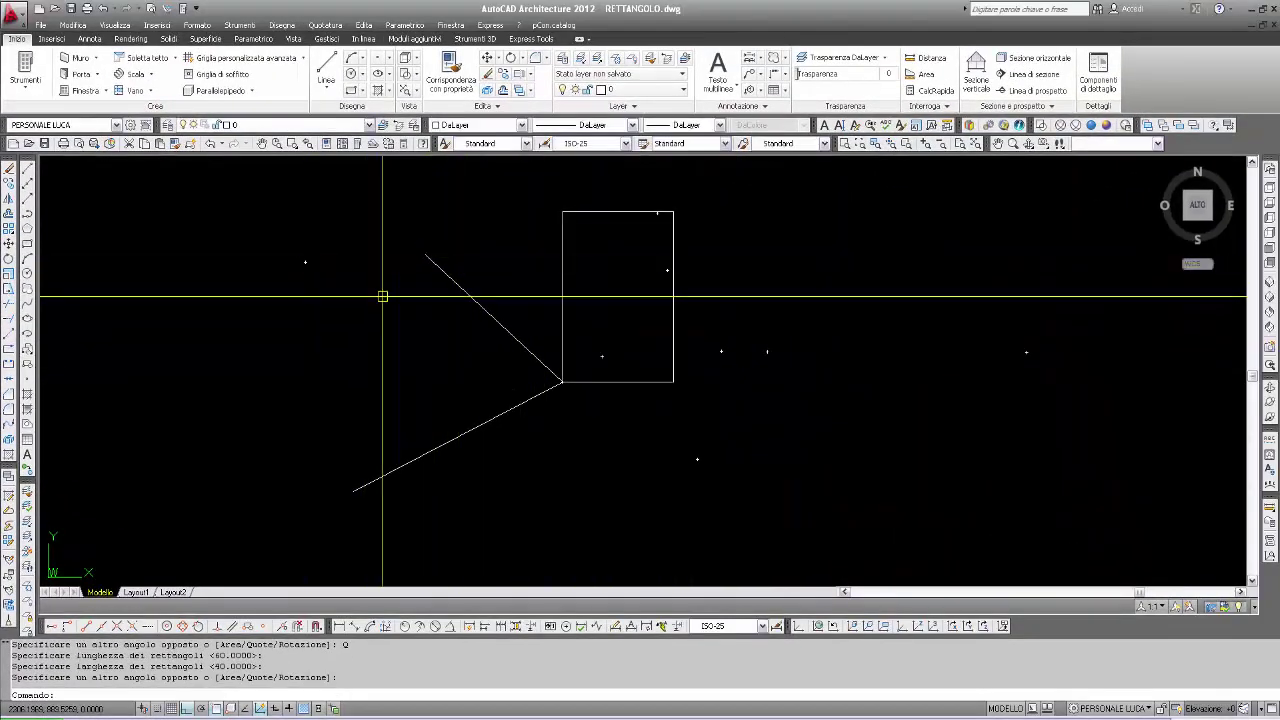